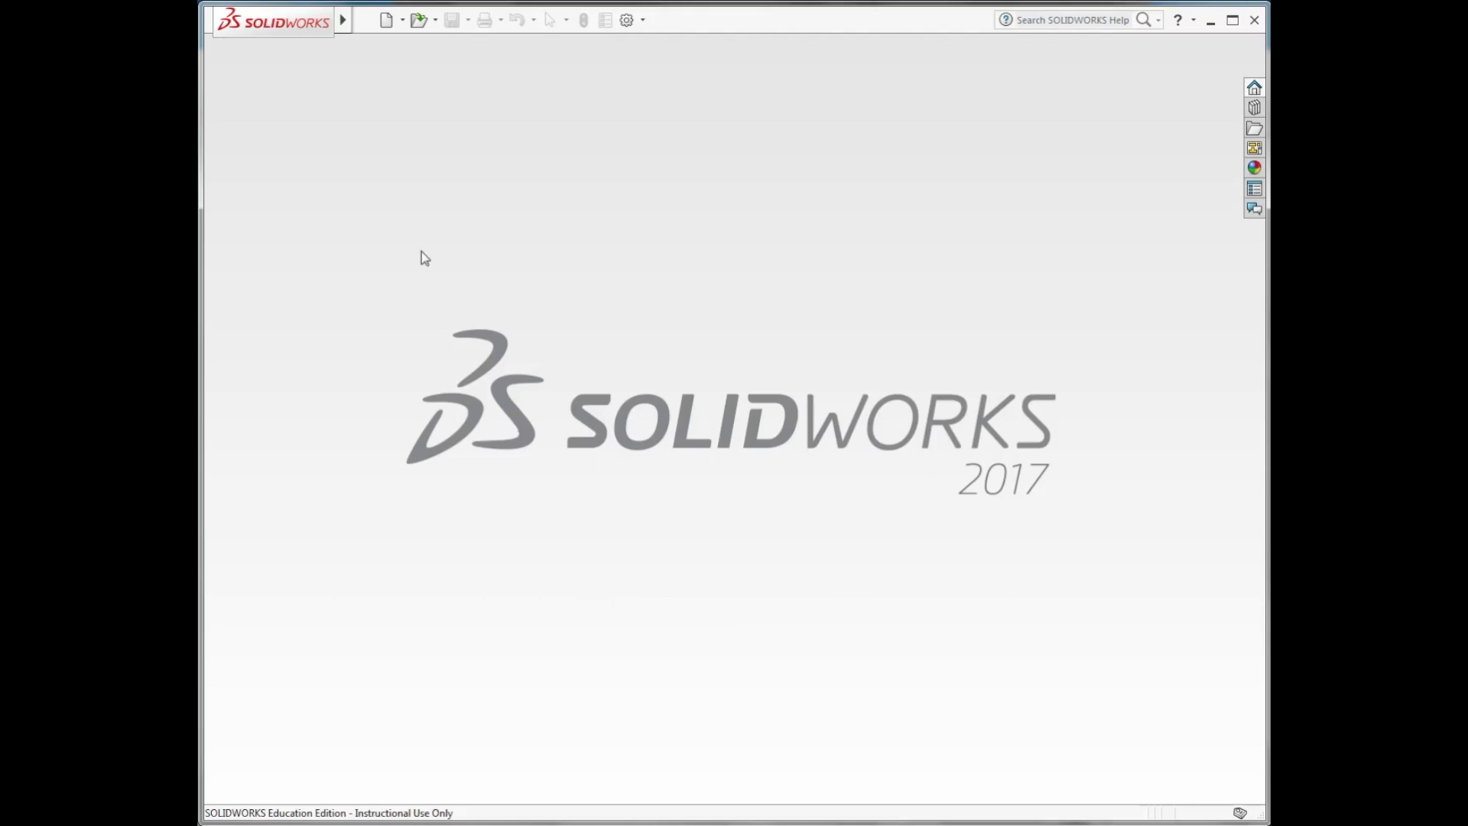
- Create a new Part document, Part2, from the New SOLIDWORKS Document dialog
click(388, 23)
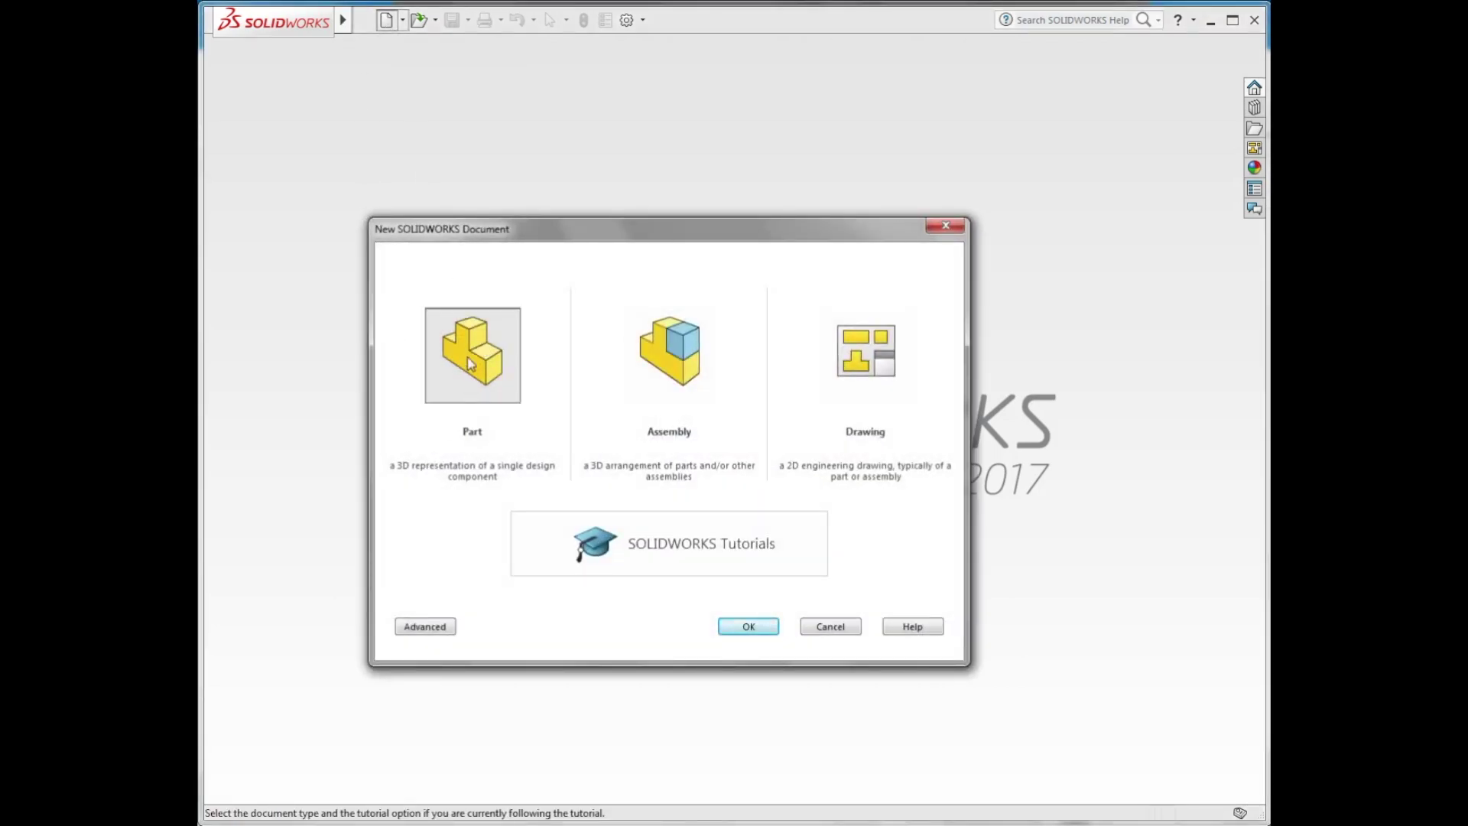
click(765, 631)
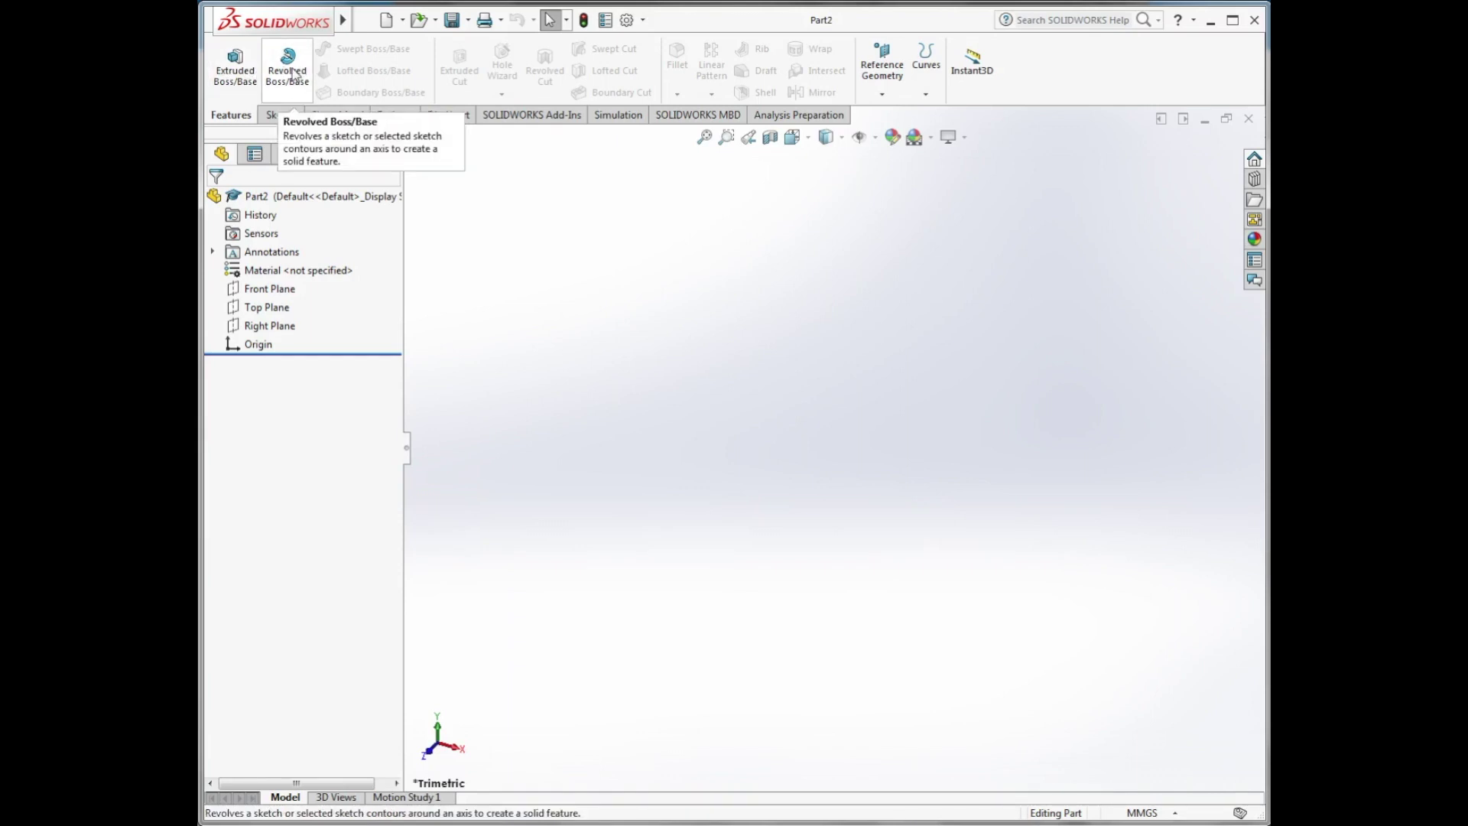
- Start a Revolved Boss/Base and sketch its profile on the Front Plane
click(293, 73)
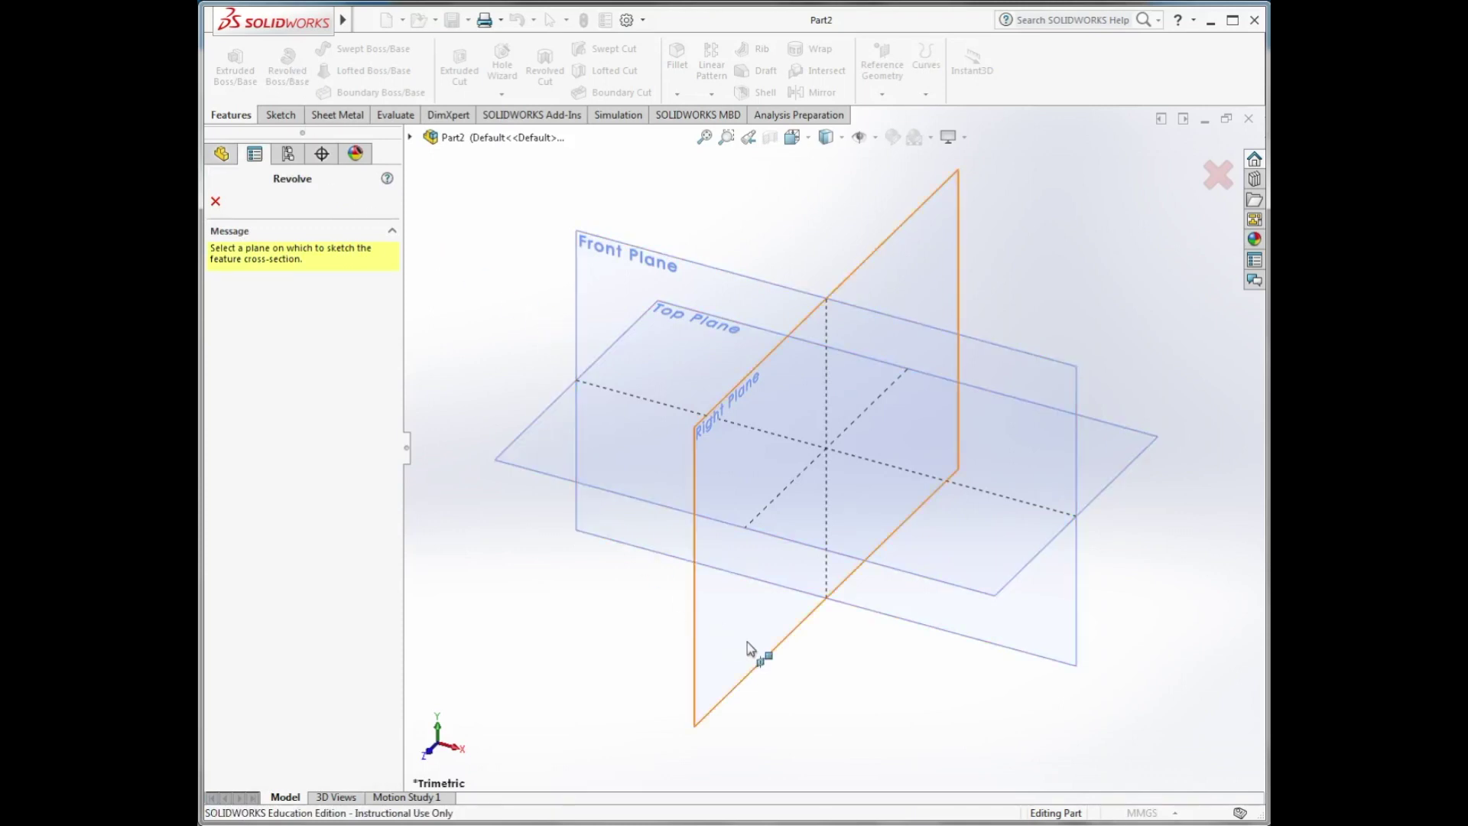
click(623, 253)
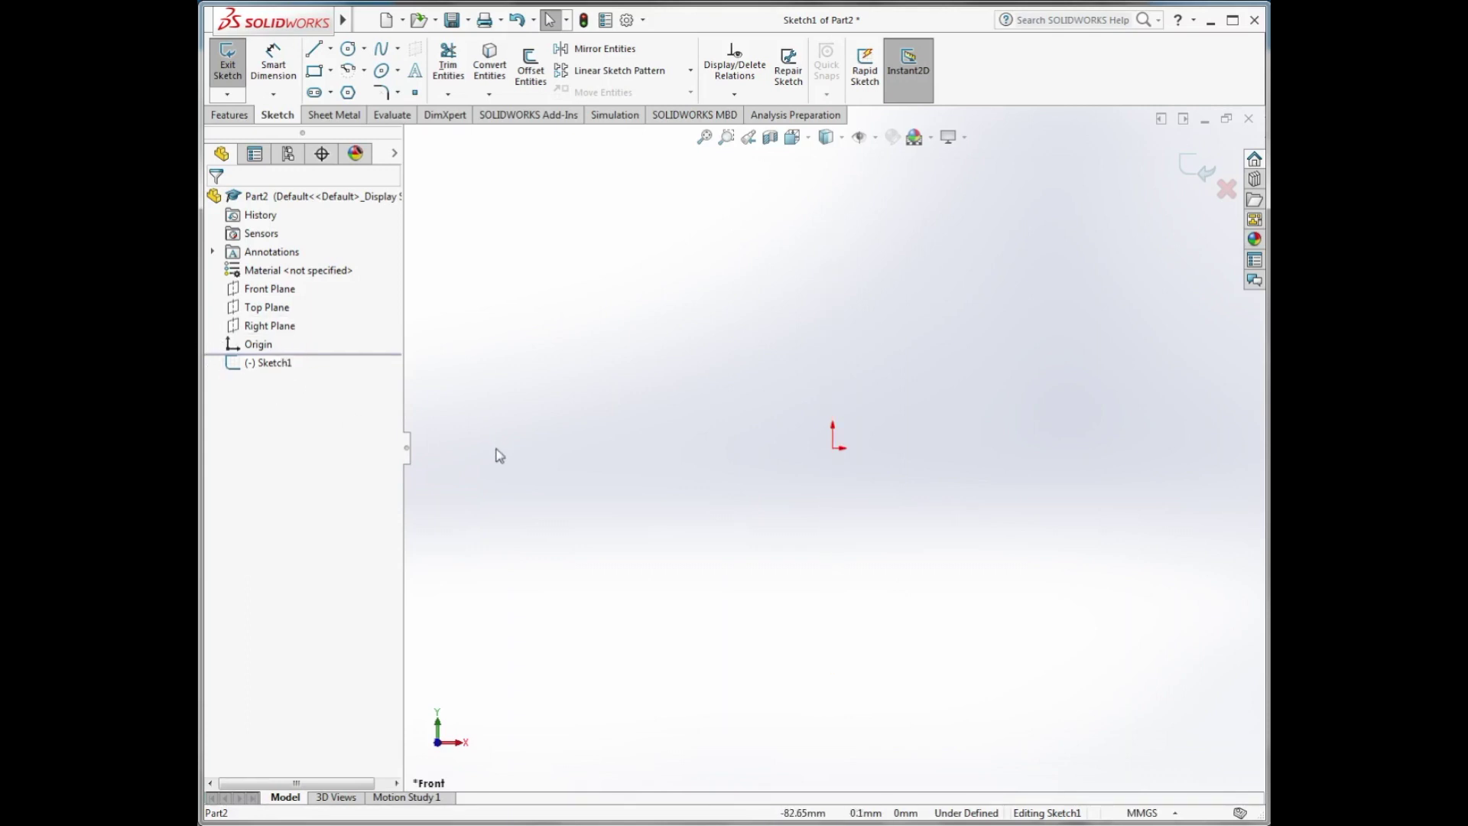
- Draw a vertical line up from the origin and dimension its length to 60
click(317, 52)
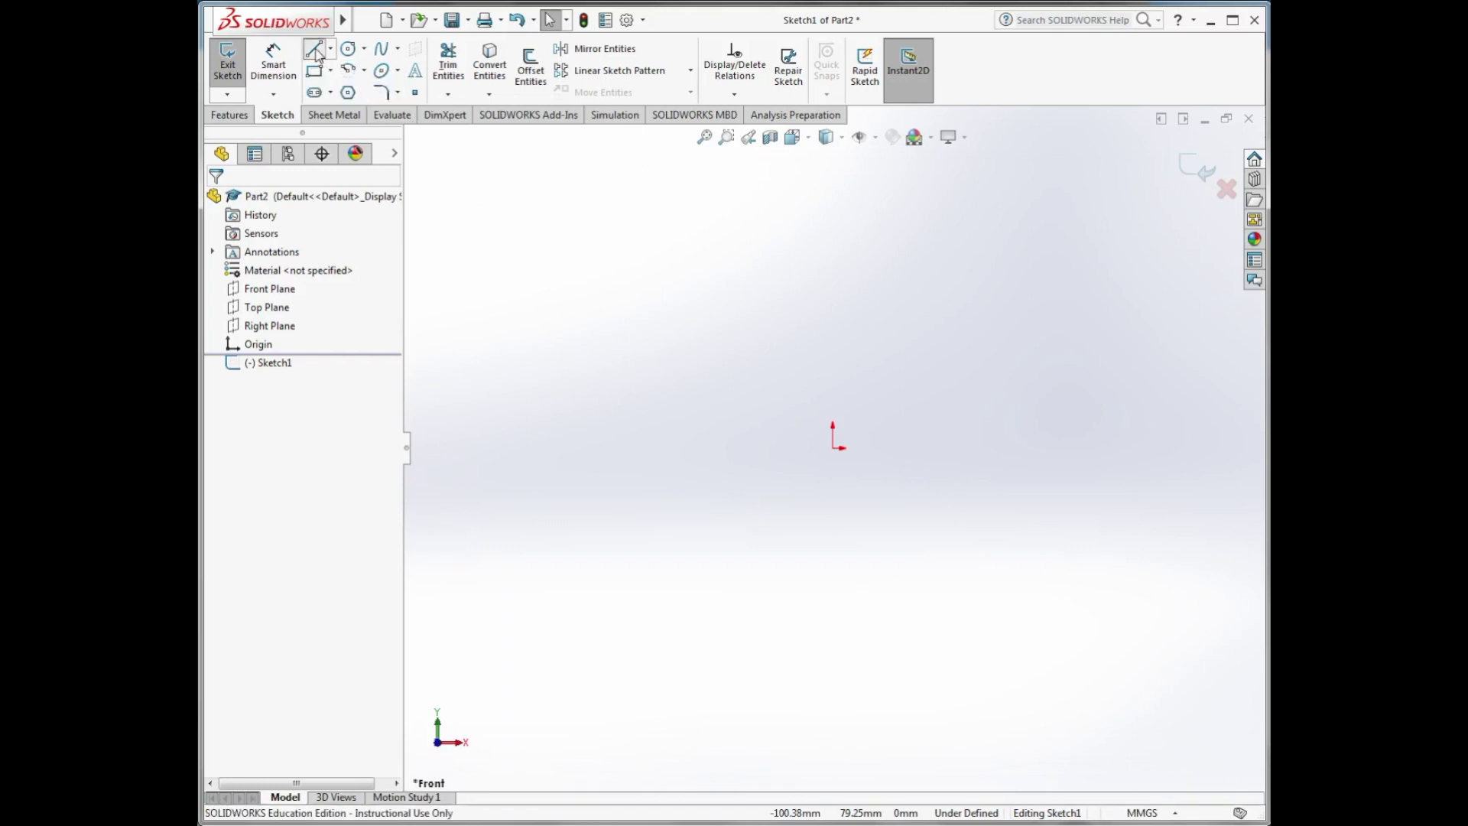
click(832, 450)
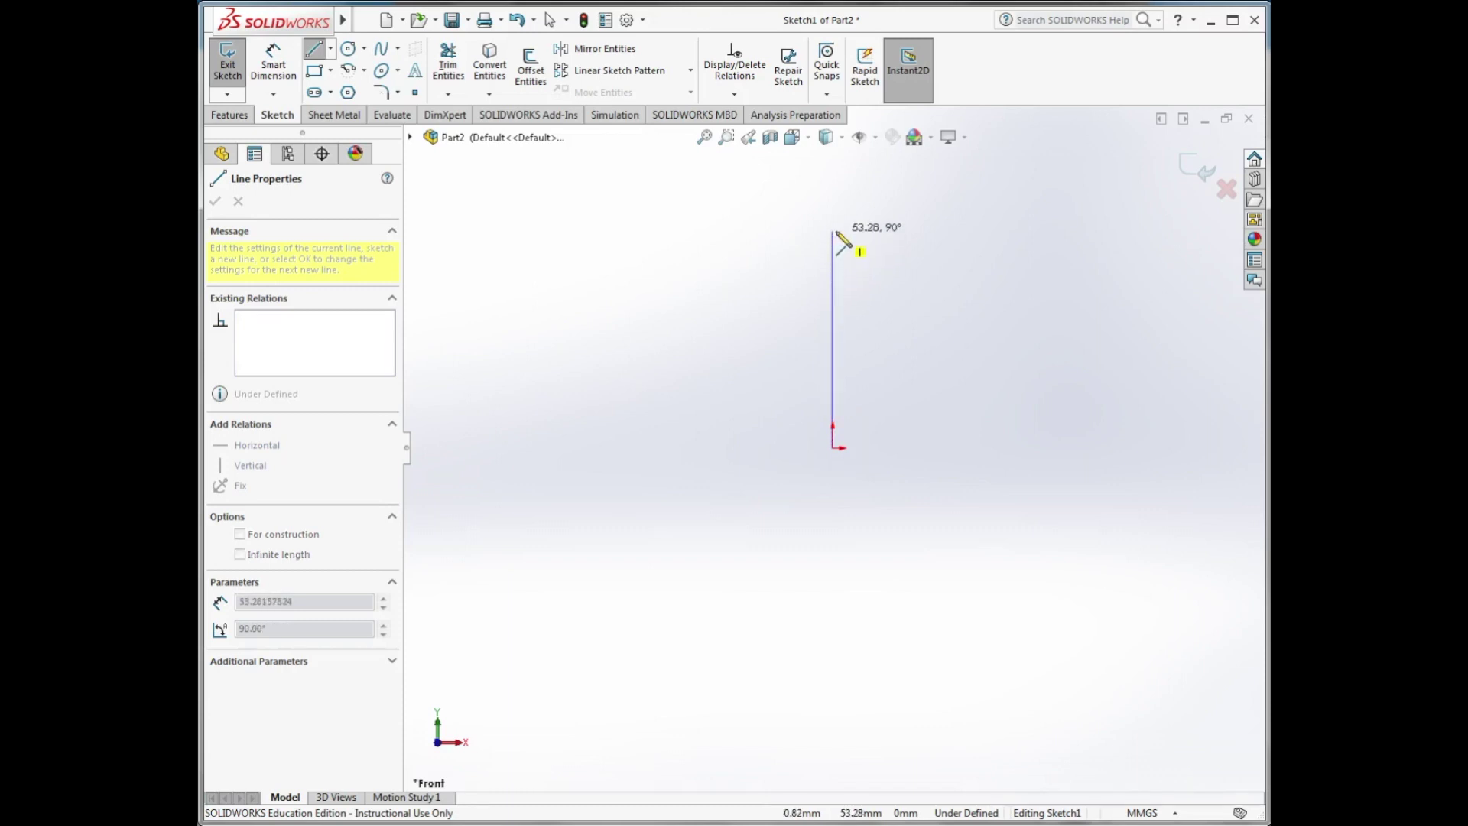
click(833, 231)
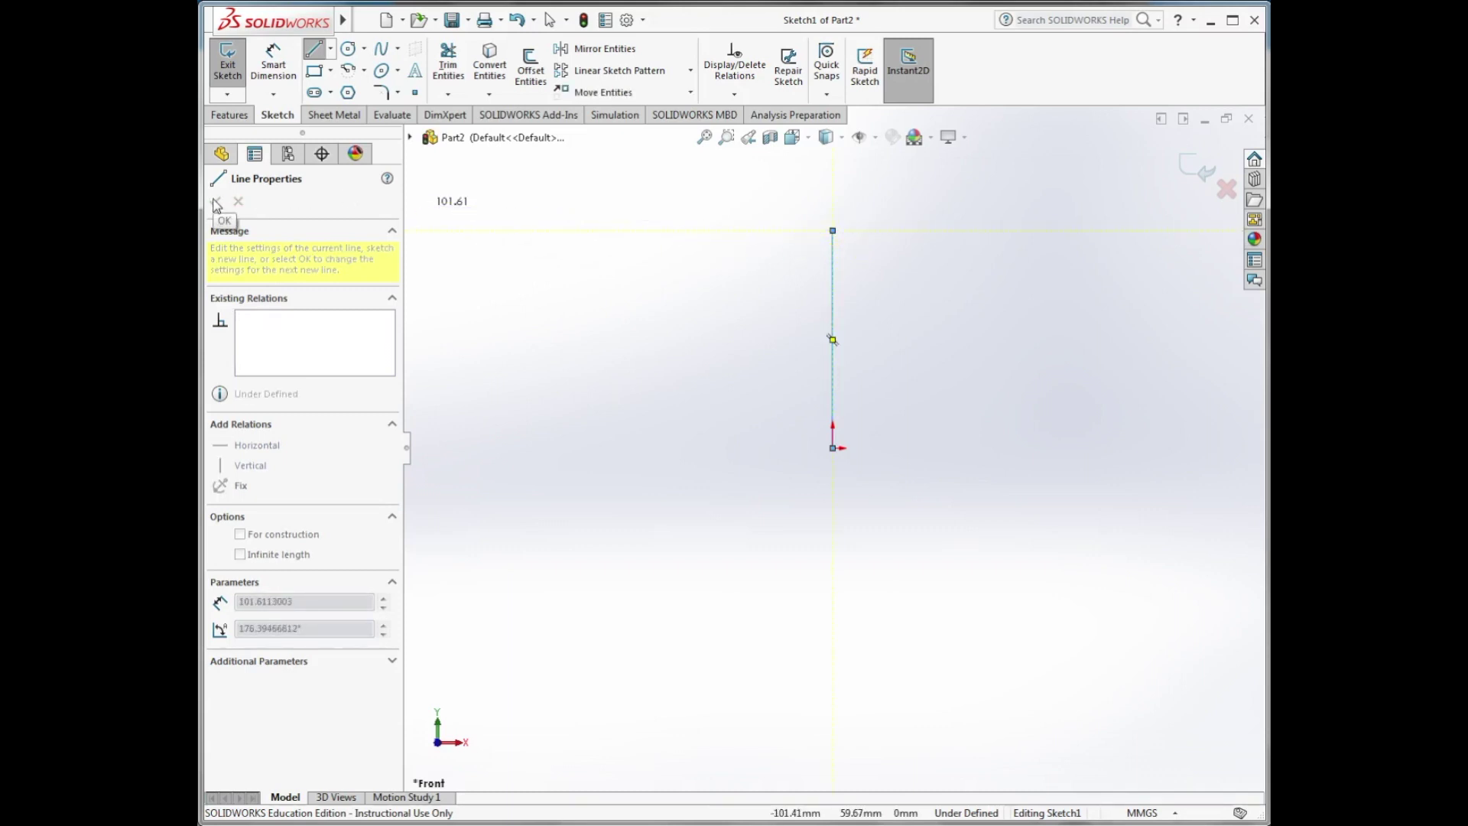
click(291, 63)
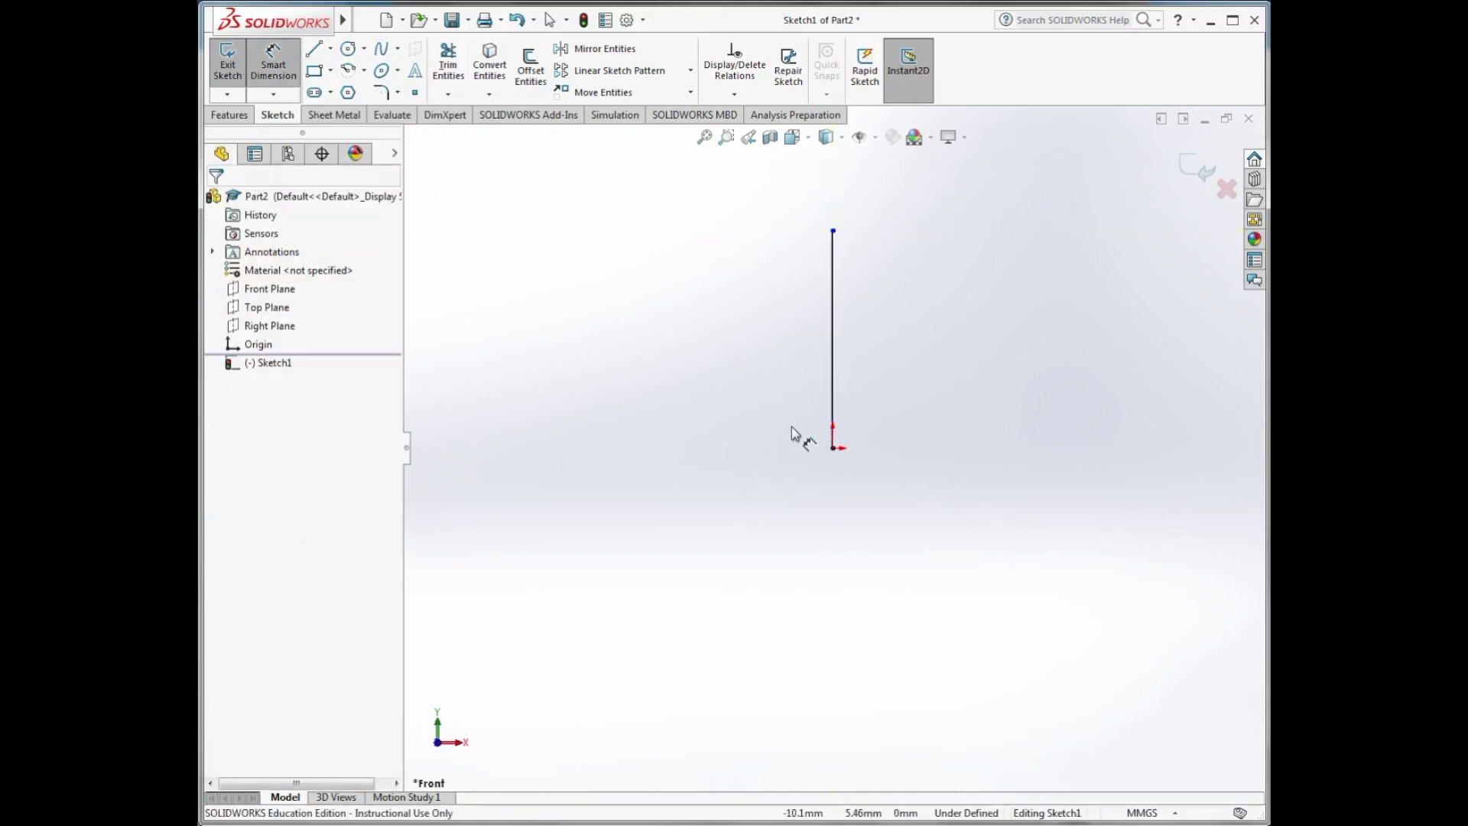
click(832, 370)
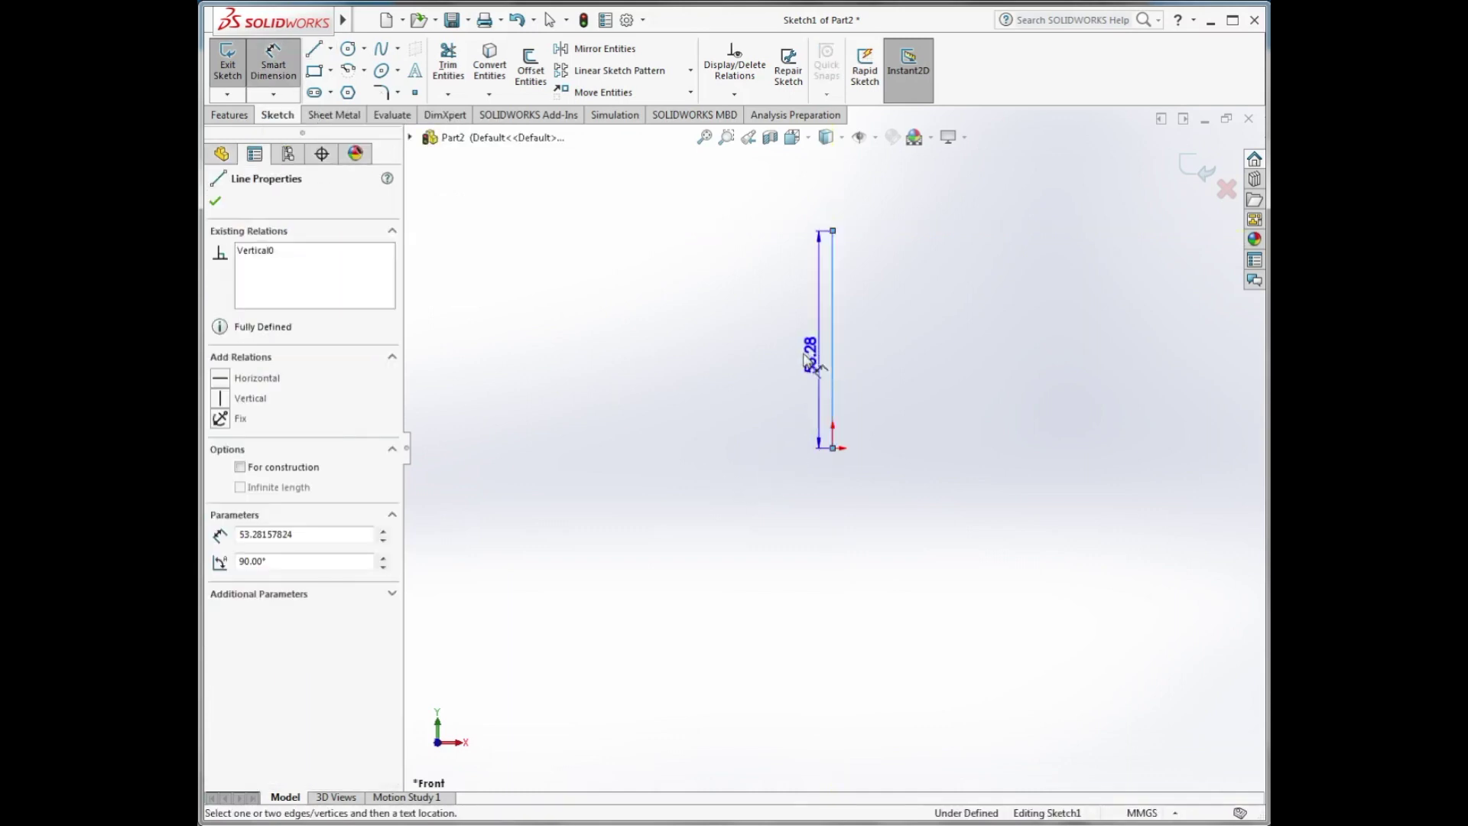
click(777, 340)
text(60)
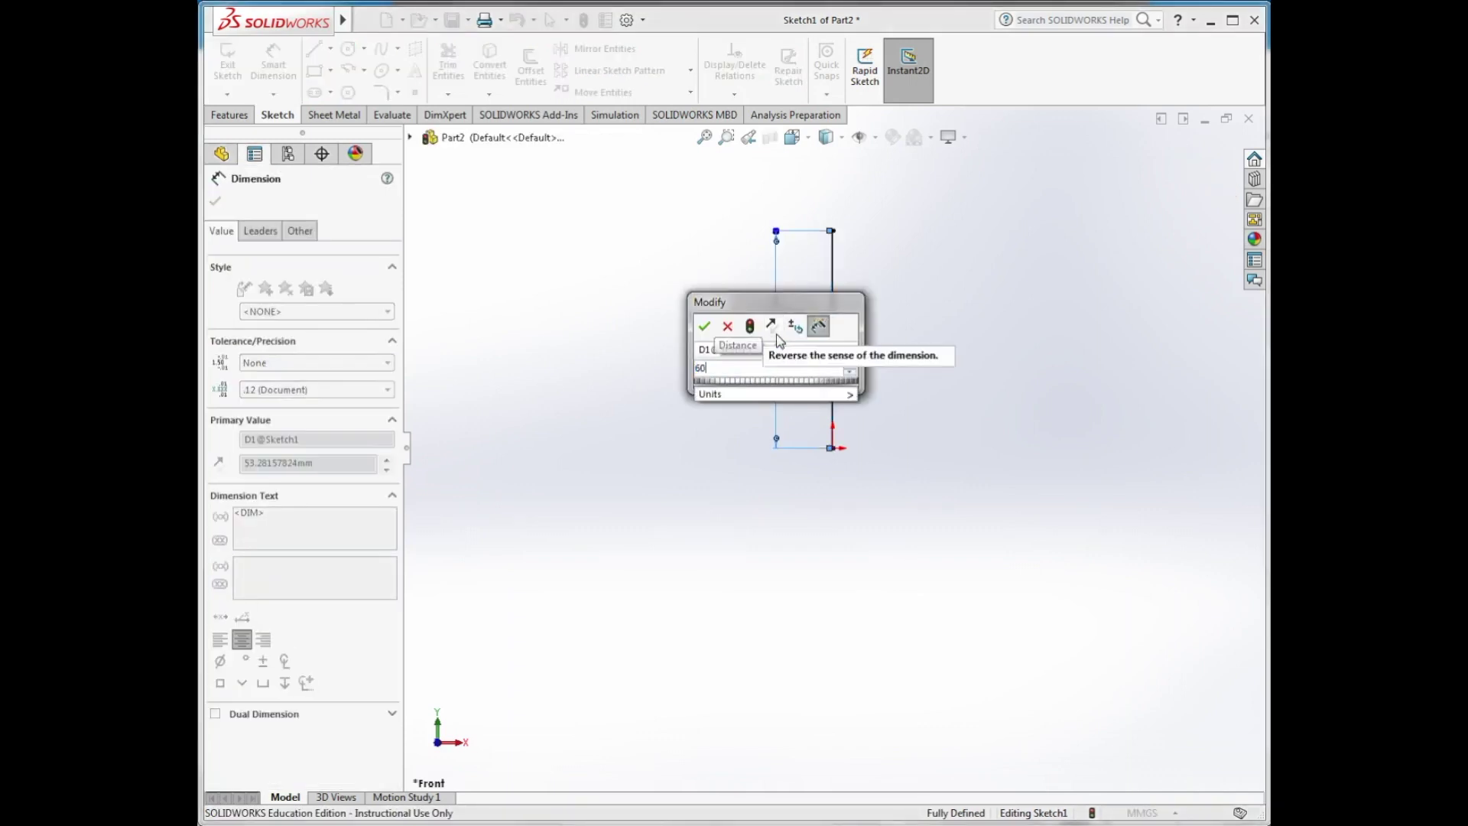
key(Return)
- Draw the thin base strip at the origin with a height of 3
click(834, 447)
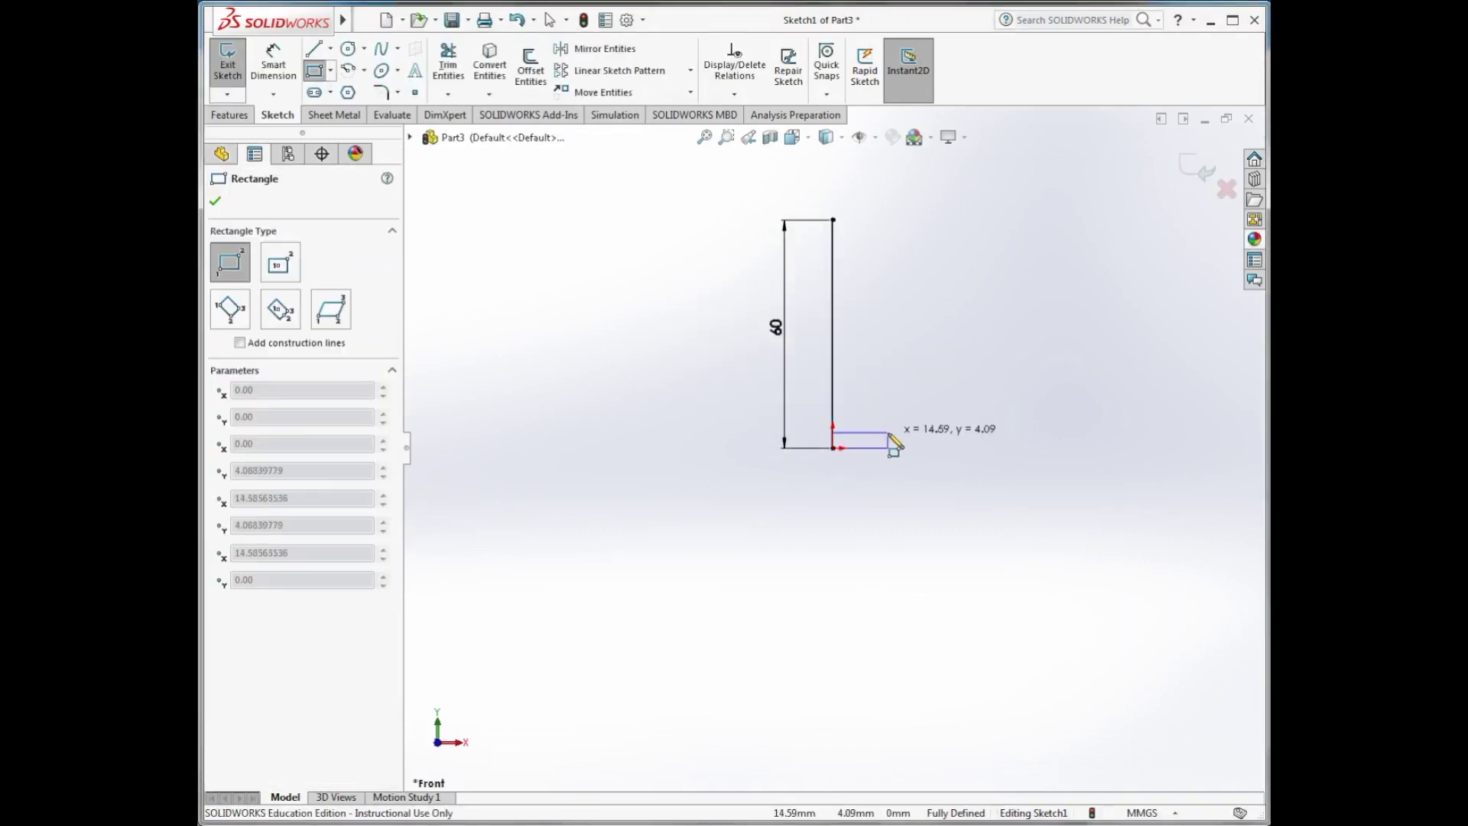
click(896, 433)
click(928, 442)
text(3)
key(Return)
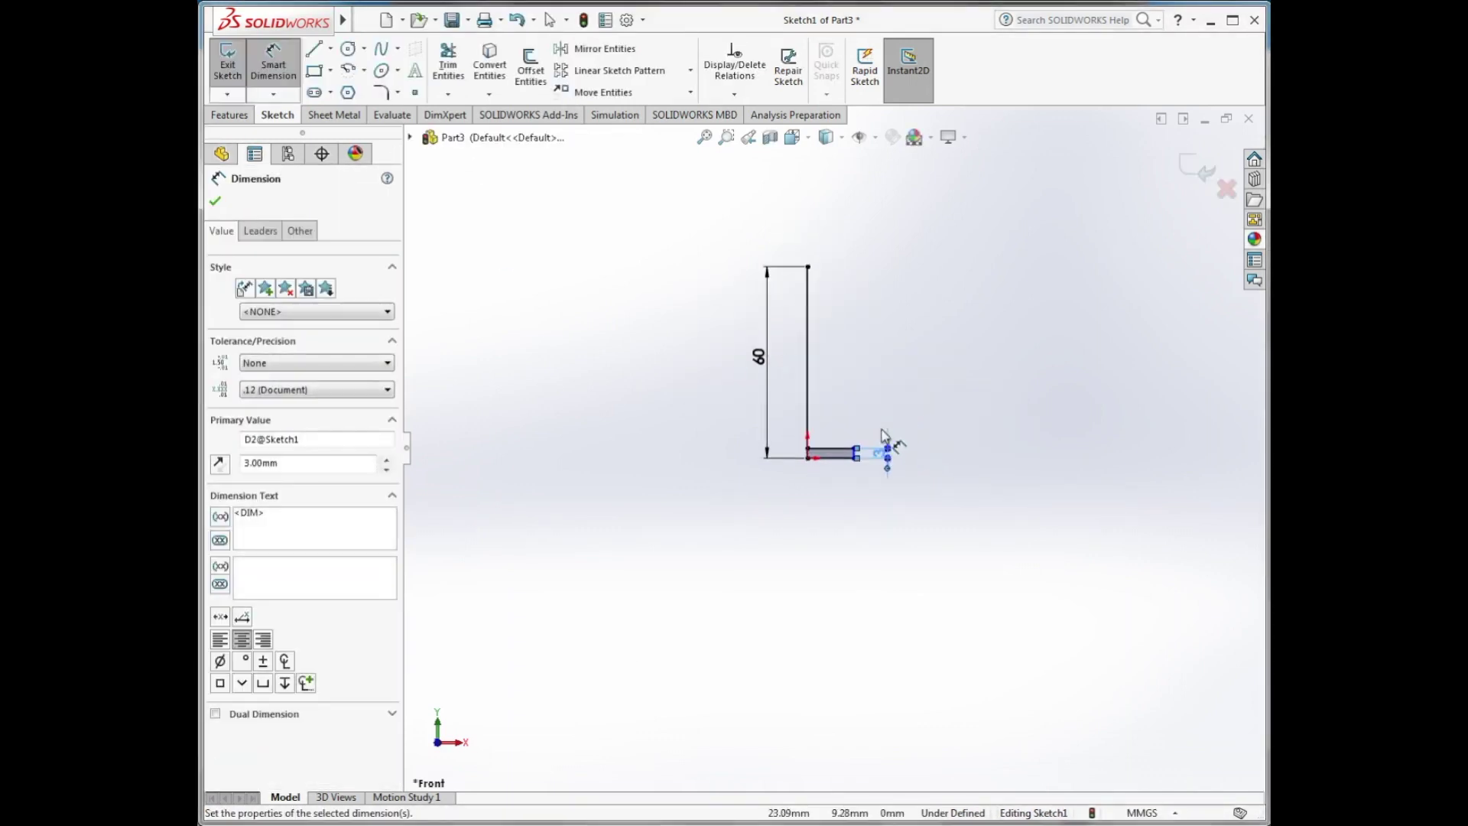
scroll(902, 418, up, 5)
- Add the beveled outline lines, dimensioned at a 45° bevel and 13 width
key(l)
click(863, 484)
click(836, 446)
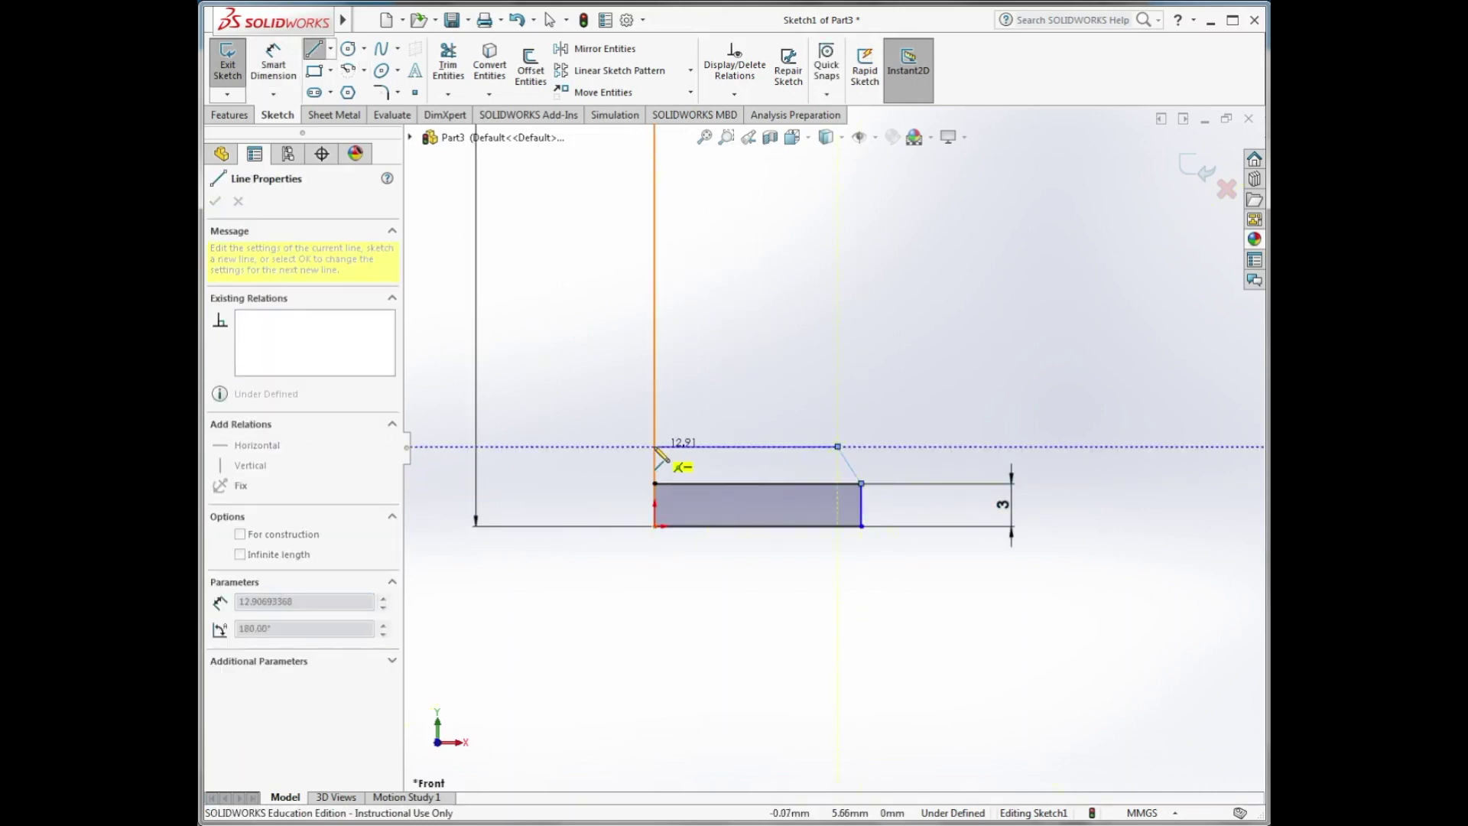
click(656, 446)
click(273, 63)
click(850, 466)
text(45)
key(Return)
click(746, 451)
click(767, 574)
text(13)
key(Escape)
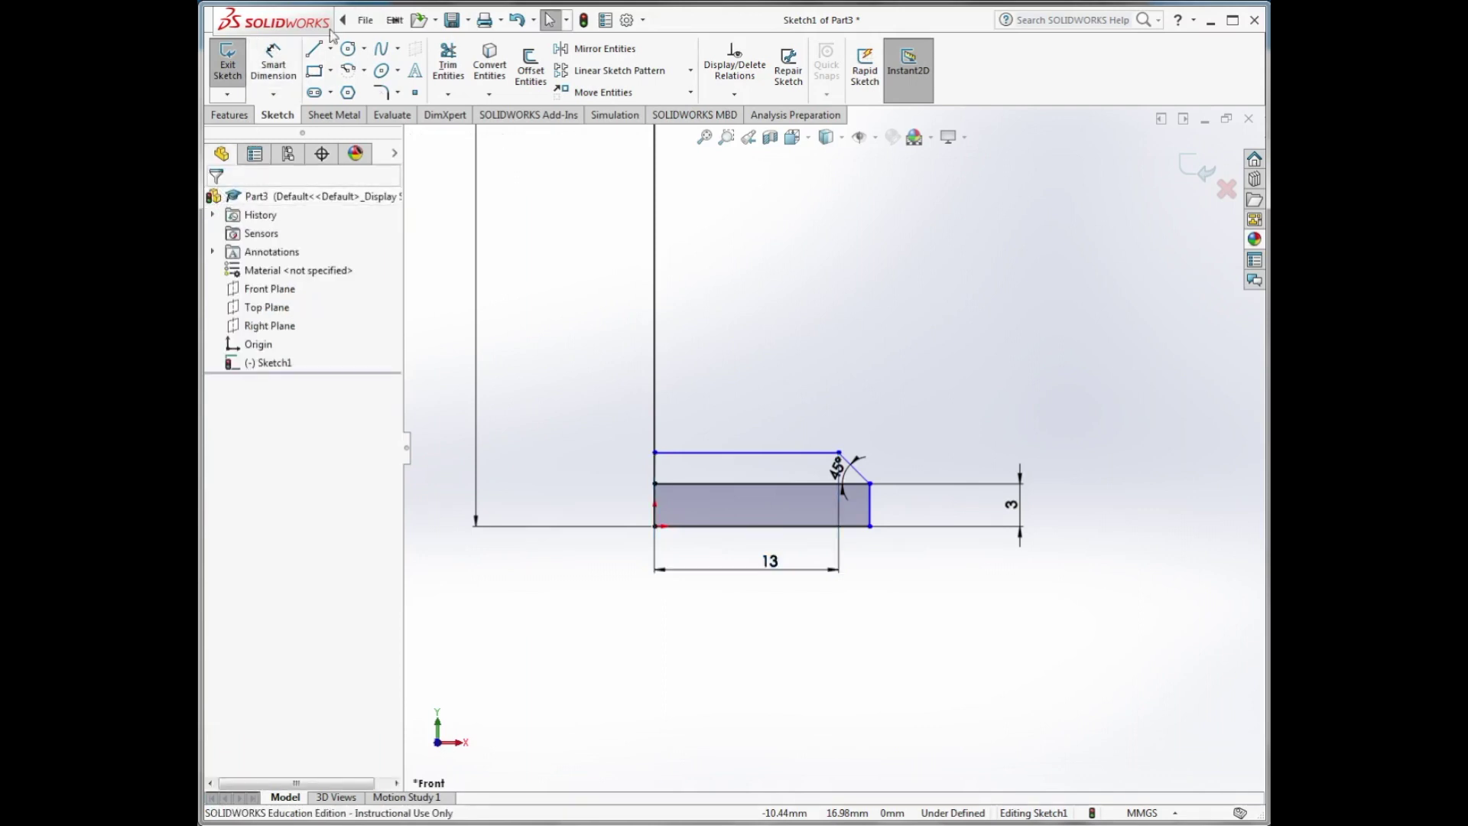
- Draw a horizontal ledge line and dimension its width to 10
key(l)
click(654, 300)
click(797, 300)
key(Escape)
click(725, 300)
click(747, 602)
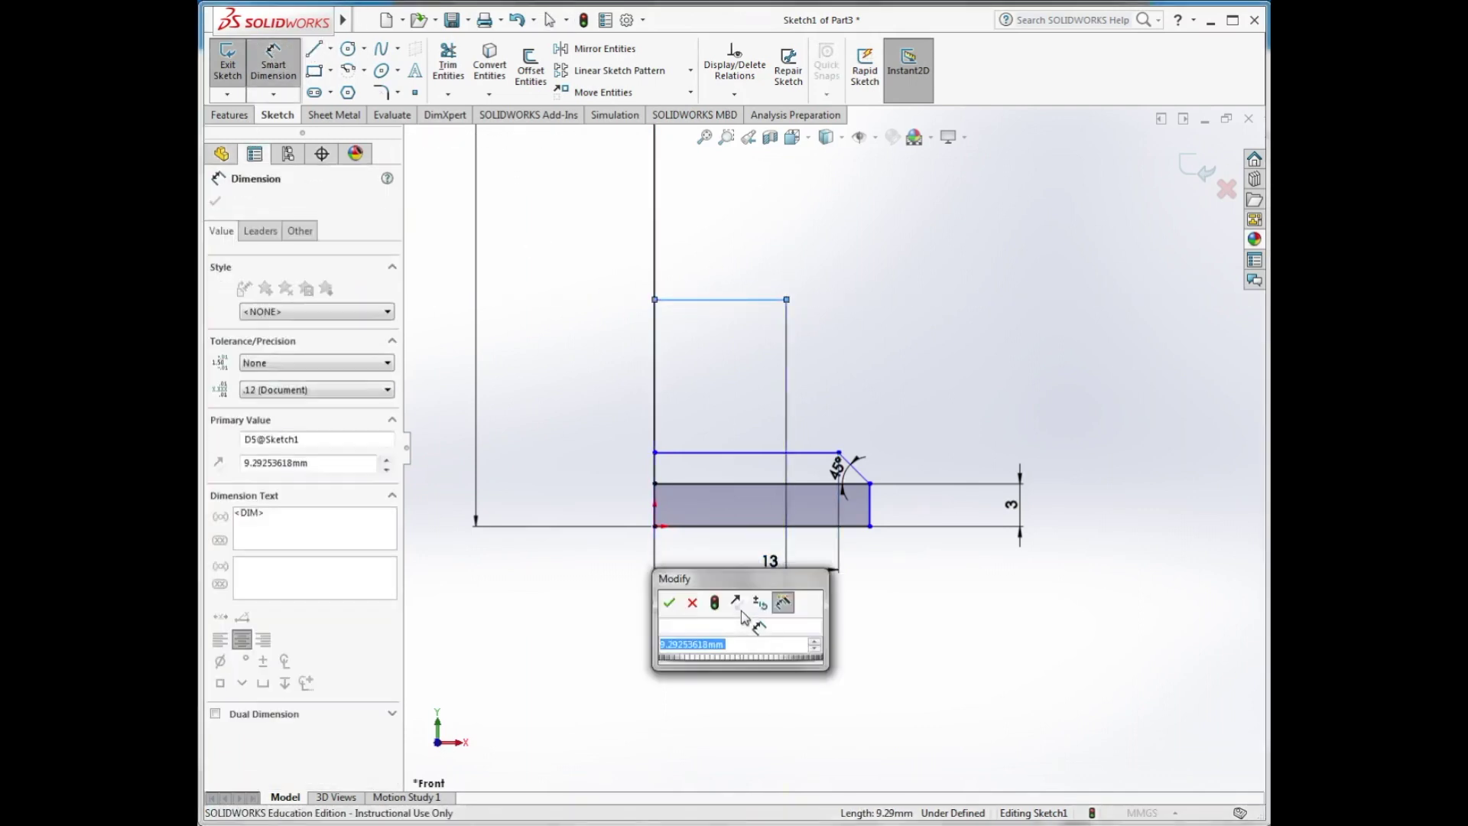
text(10)
key(Return)
- Draw the 3-point curve with radius R6 and dimension its height
click(348, 70)
click(796, 300)
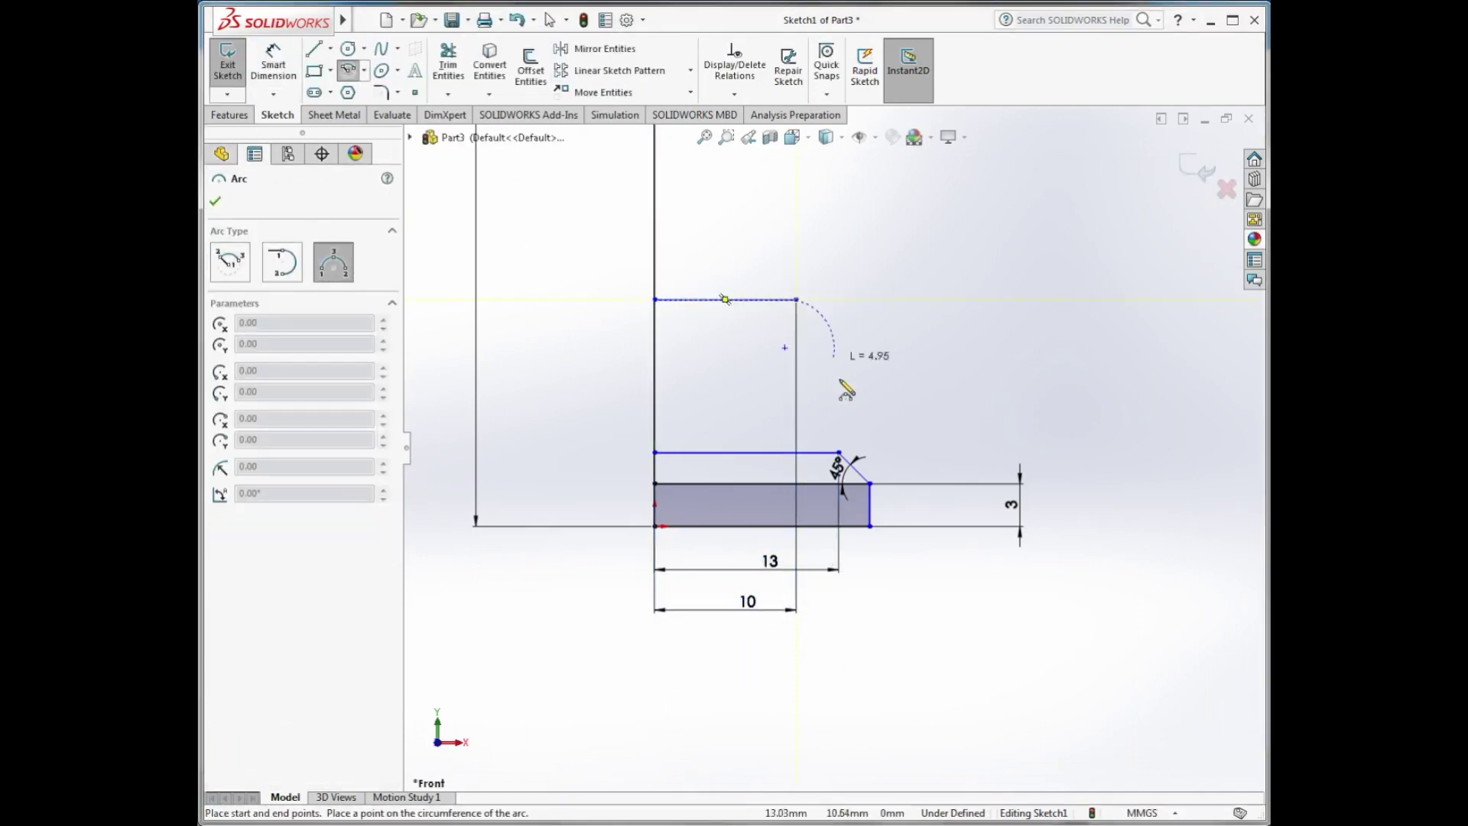
click(838, 452)
click(858, 370)
key(d)
click(911, 365)
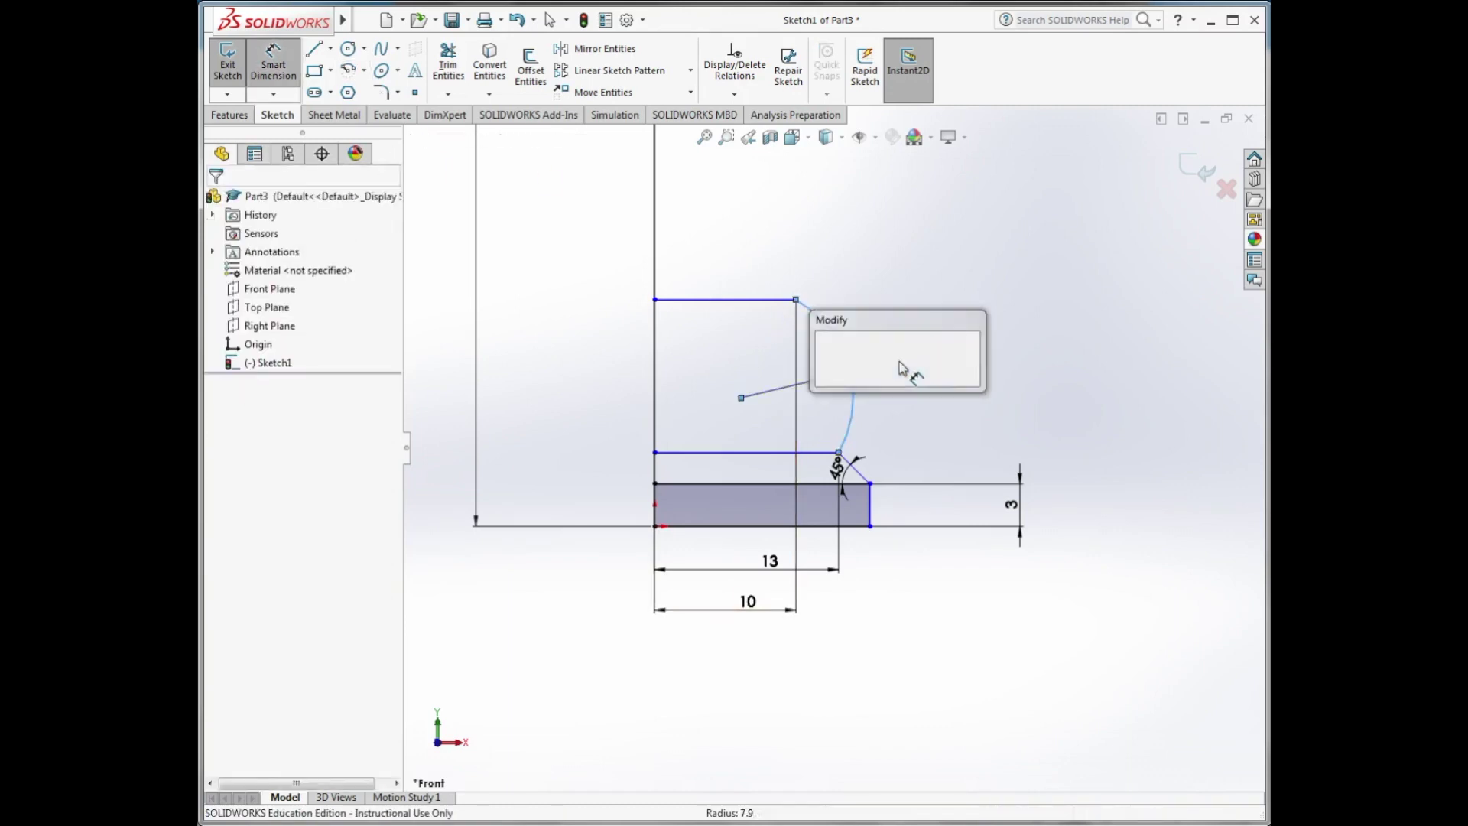
text(6)
key(Return)
click(734, 299)
click(838, 451)
click(951, 391)
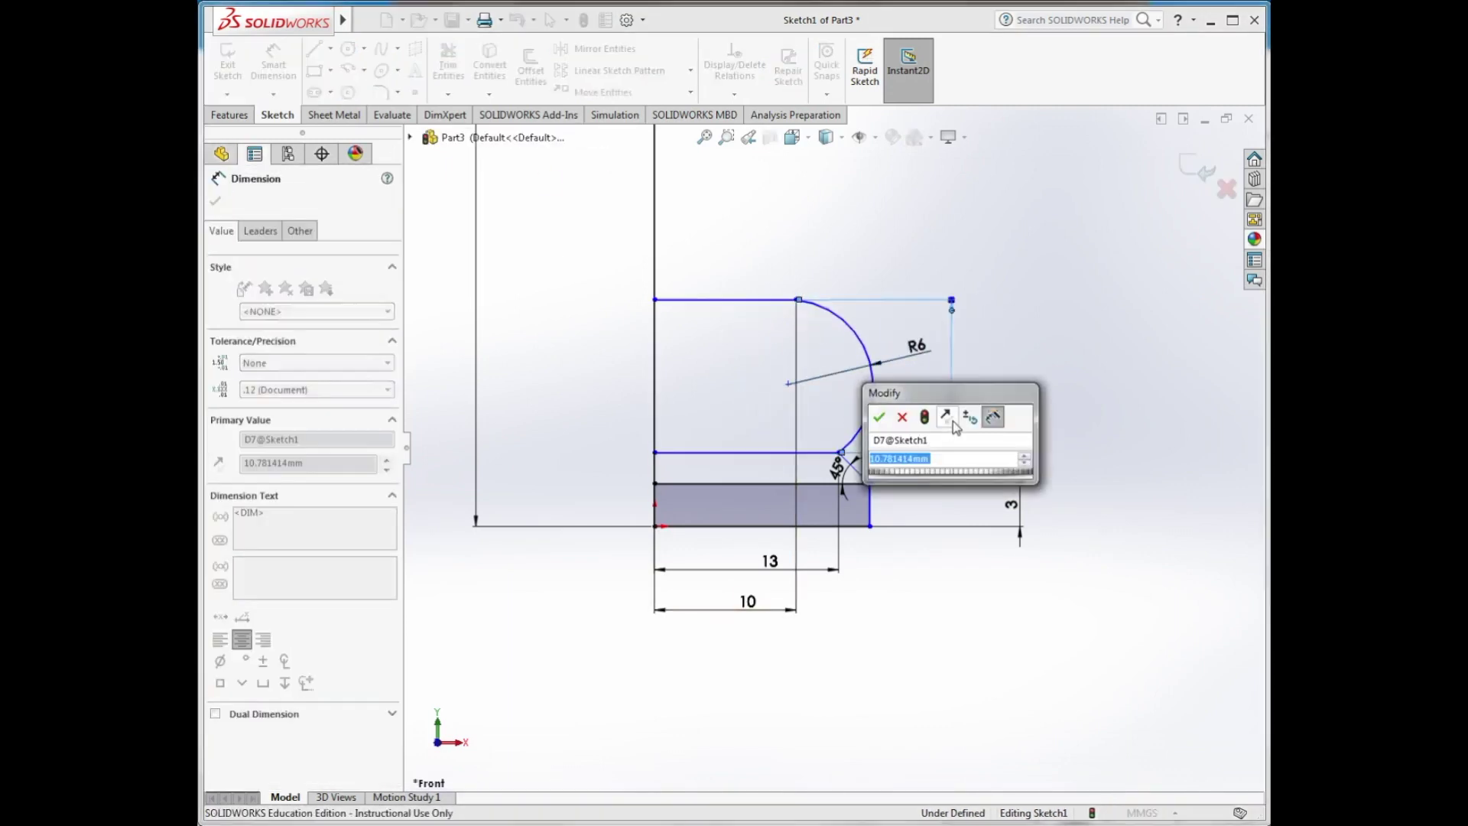
key(Return)
- Draw a horizontal line above the arc and dimension its width to 8
click(215, 200)
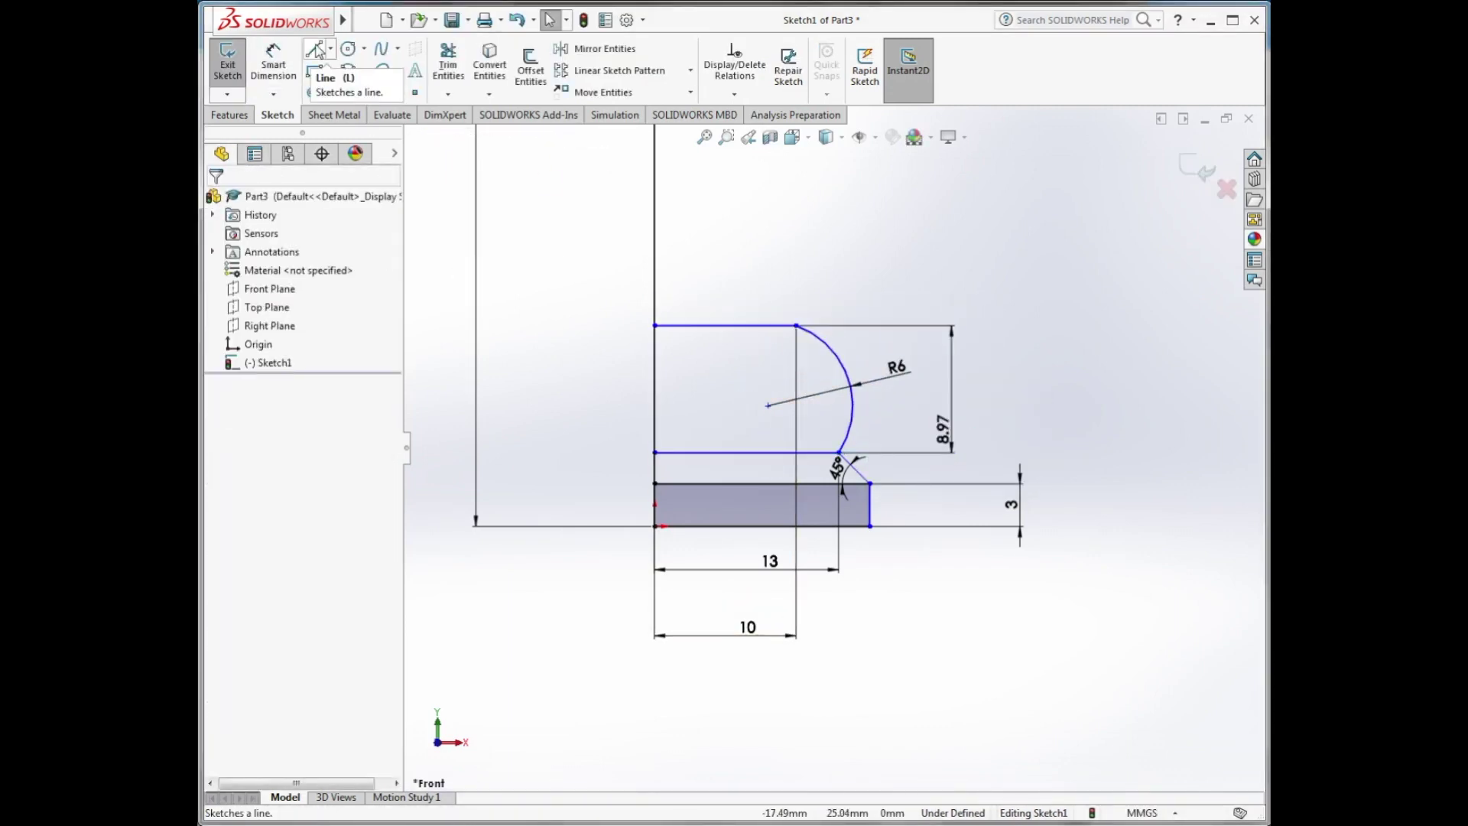
click(313, 48)
click(654, 295)
click(762, 295)
click(282, 67)
click(708, 294)
click(557, 299)
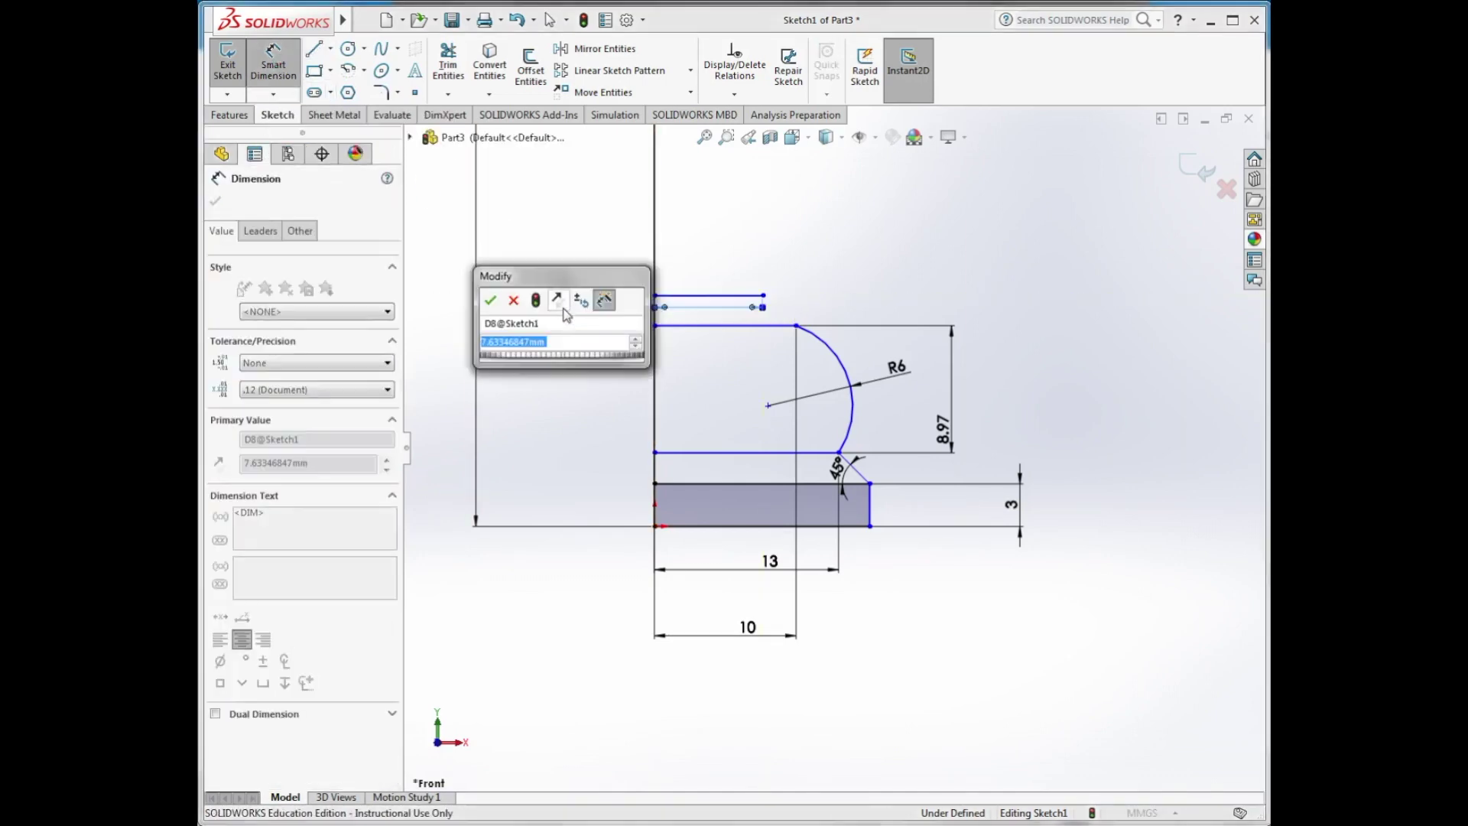
text(8)
key(Return)
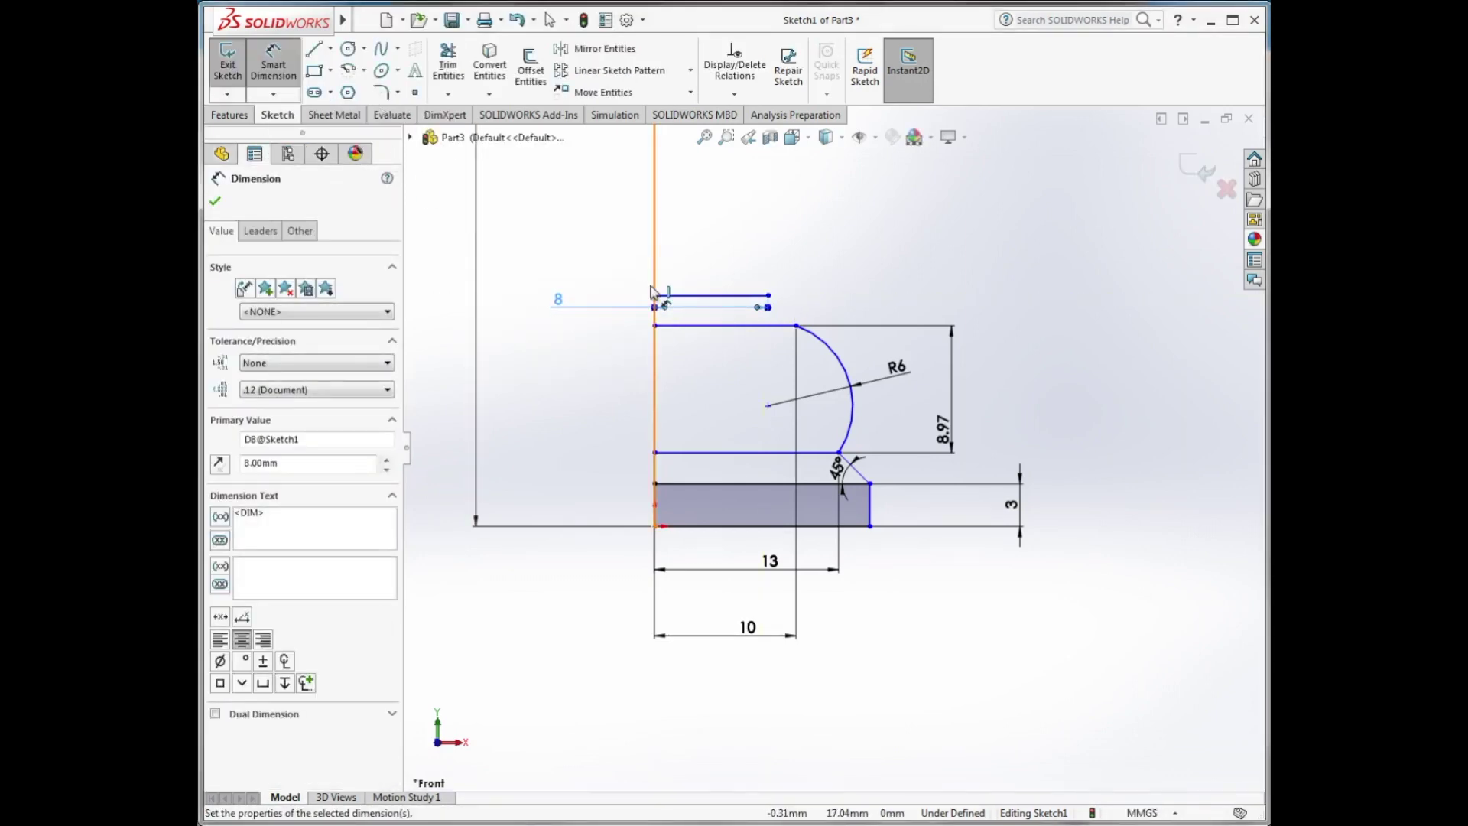
- Add an arc joining the collar and a short horizontal line near the top
click(348, 70)
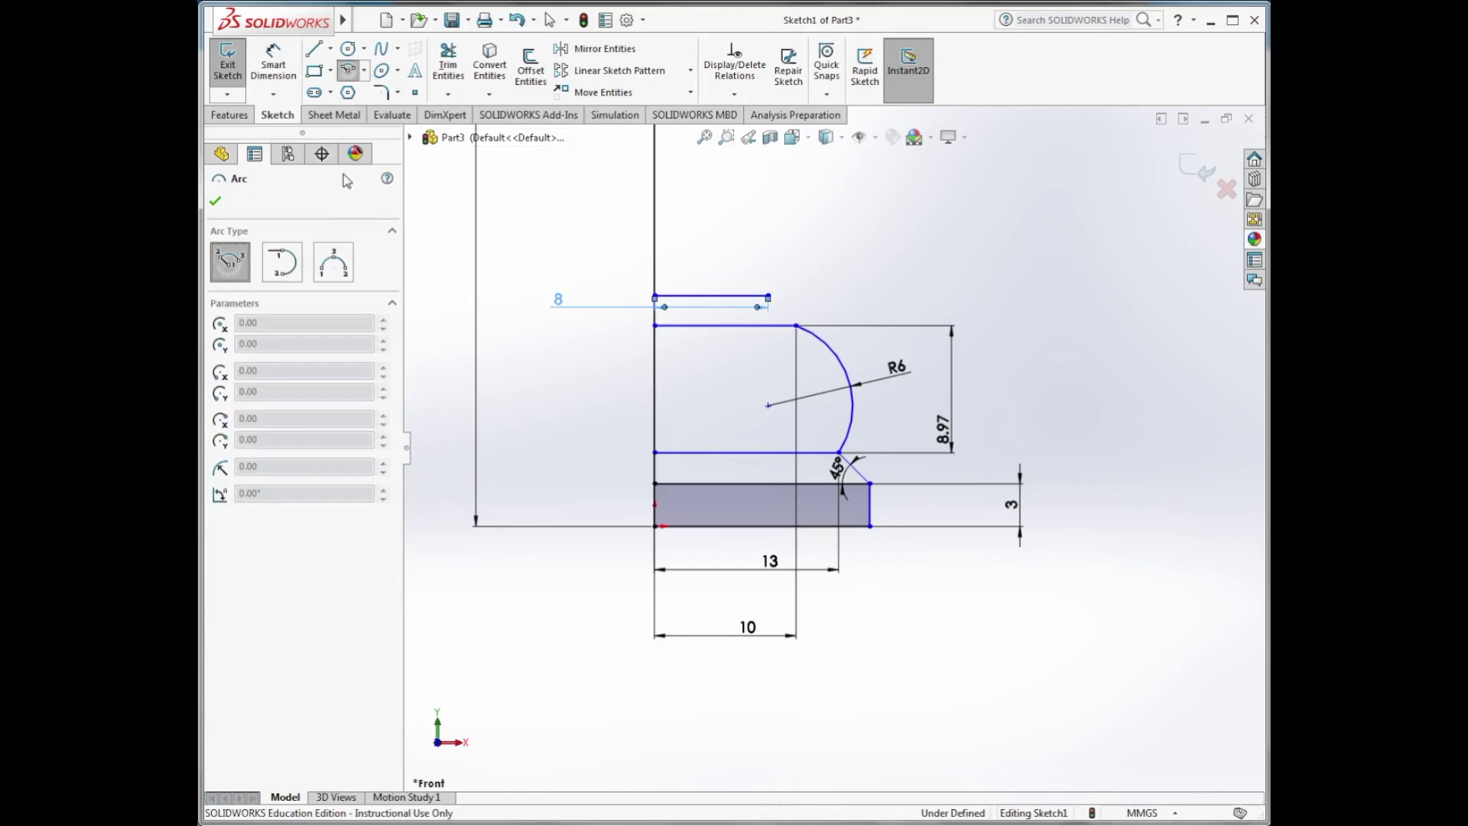
click(799, 328)
key(Escape)
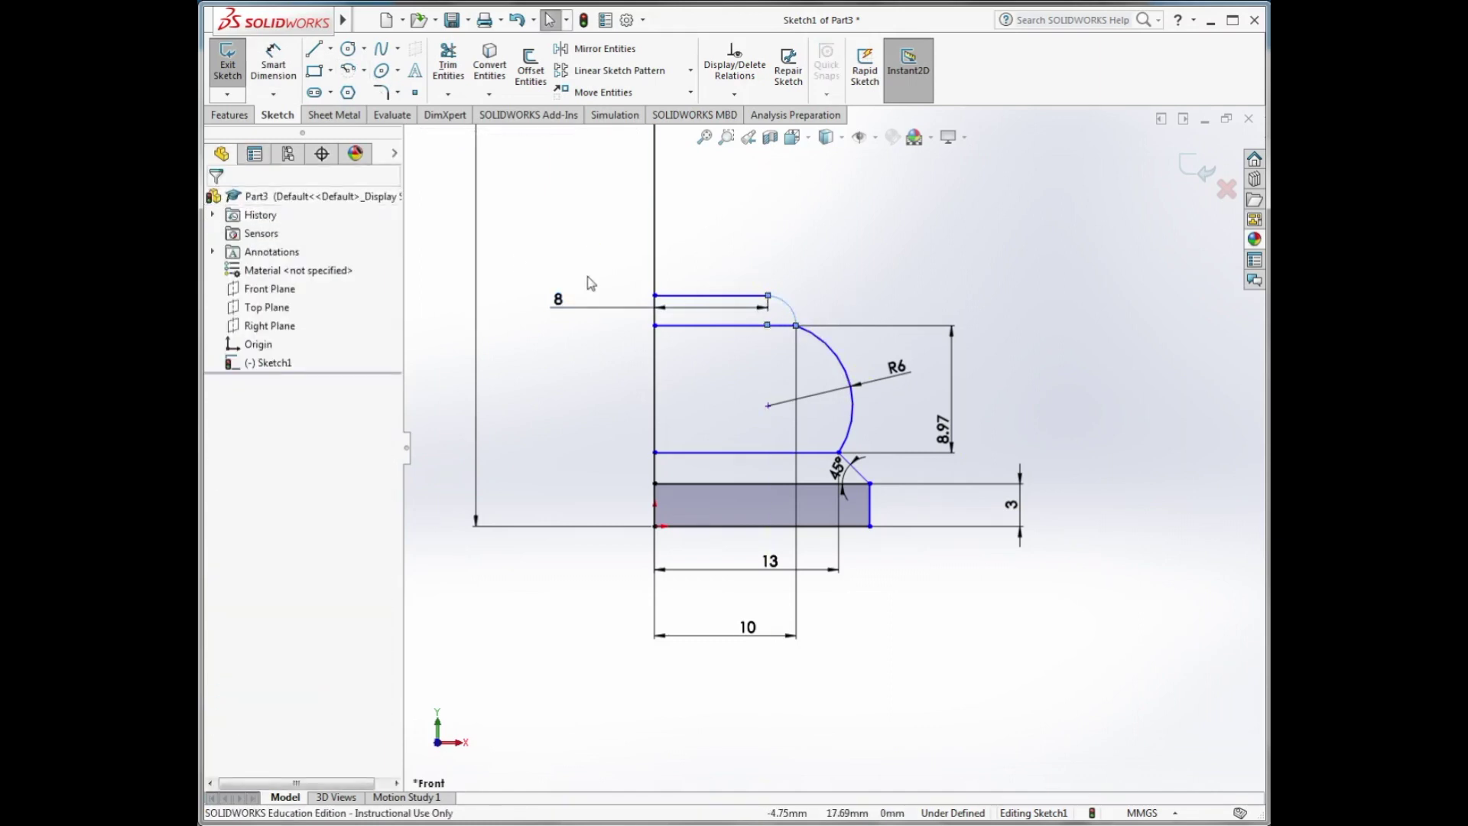
scroll(586, 282, up, 4)
key(l)
click(770, 297)
click(799, 298)
- Dimension the short top line to a width of 5
key(Escape)
key(d)
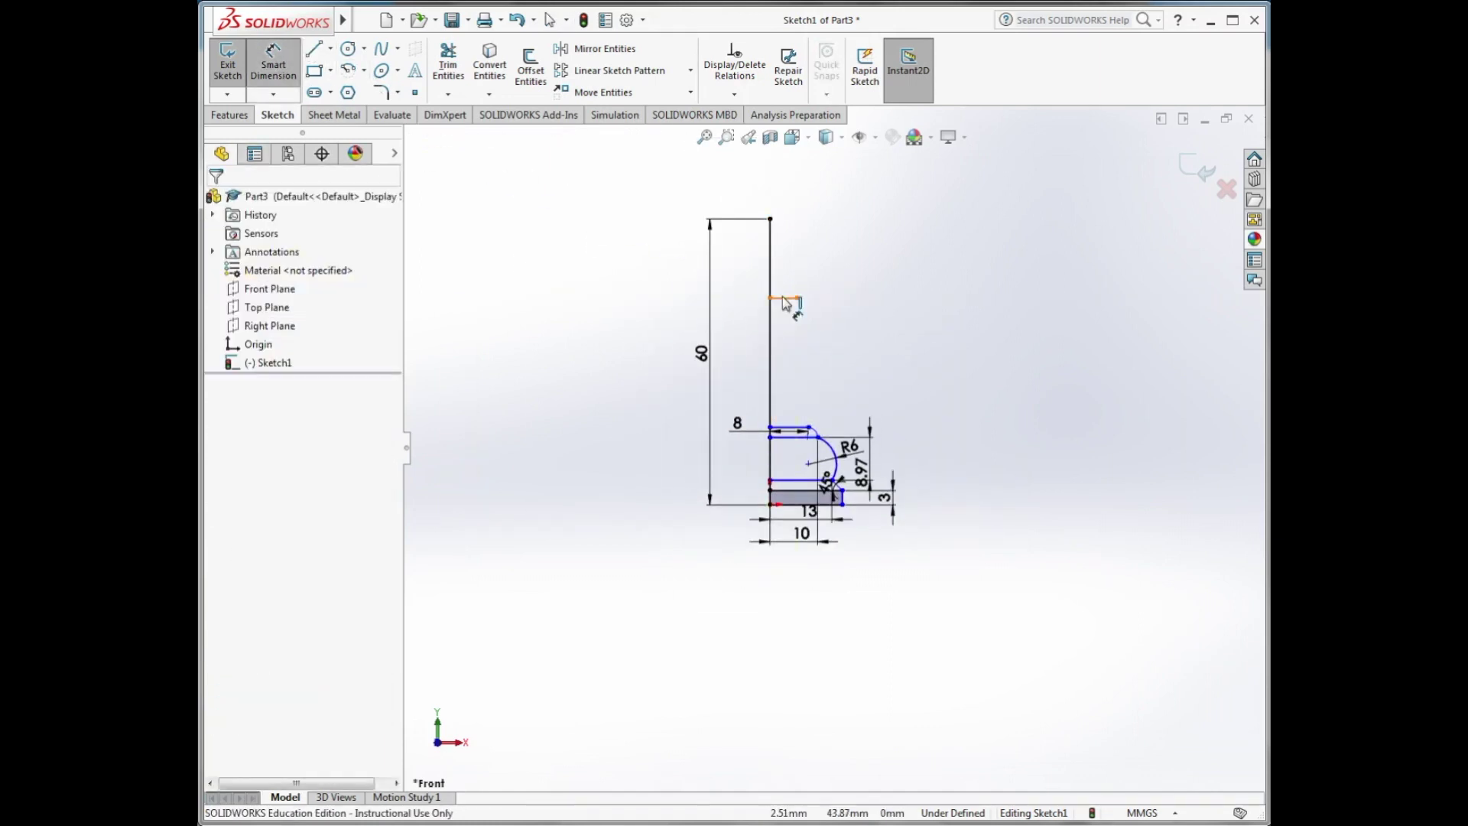
click(786, 296)
click(737, 290)
scroll(864, 338, up, 3)
- Draw the R50 neck arc and dimension the neck height
click(347, 70)
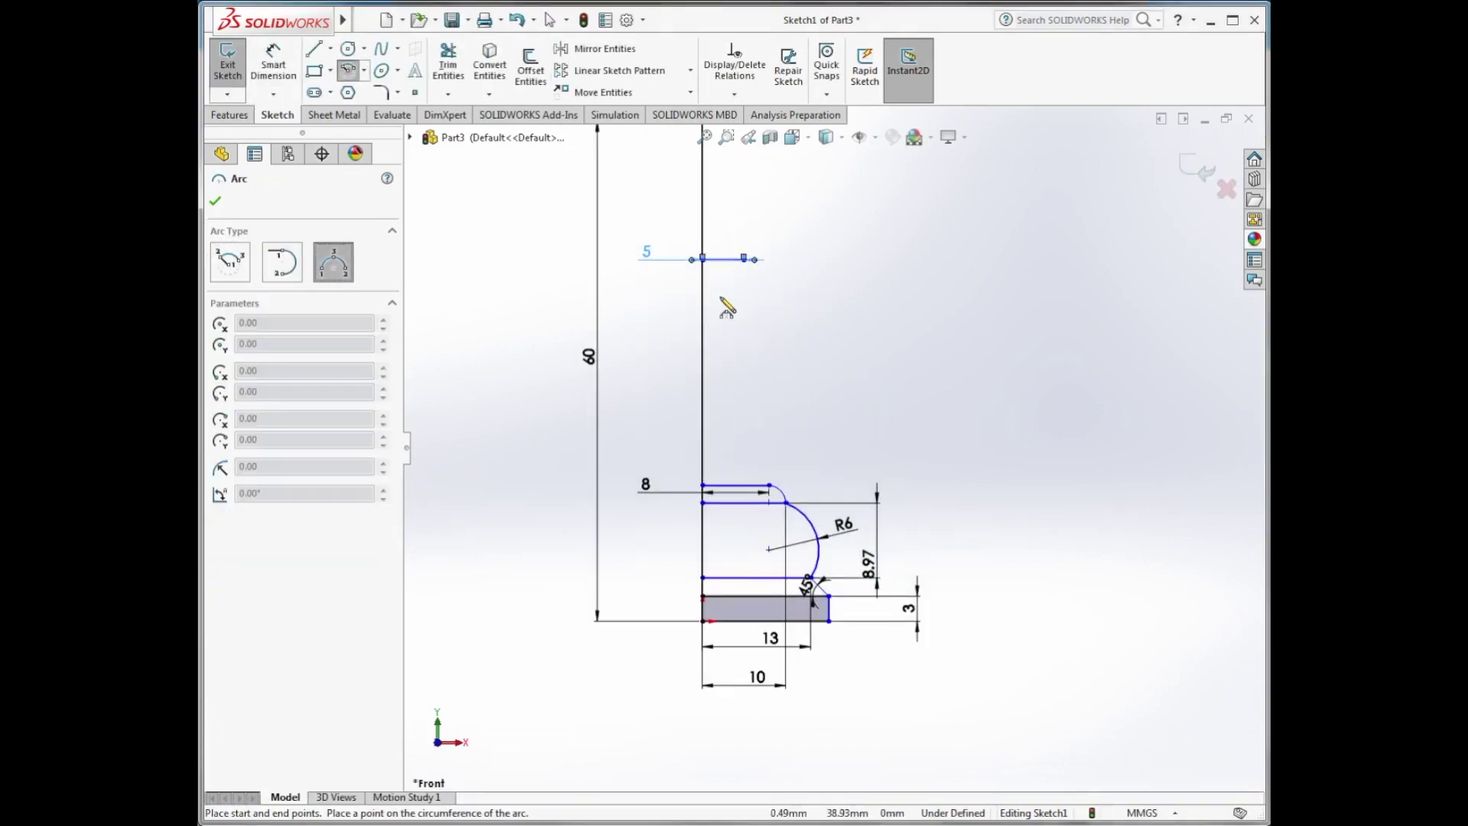
click(747, 259)
click(769, 487)
click(744, 427)
key(d)
click(734, 379)
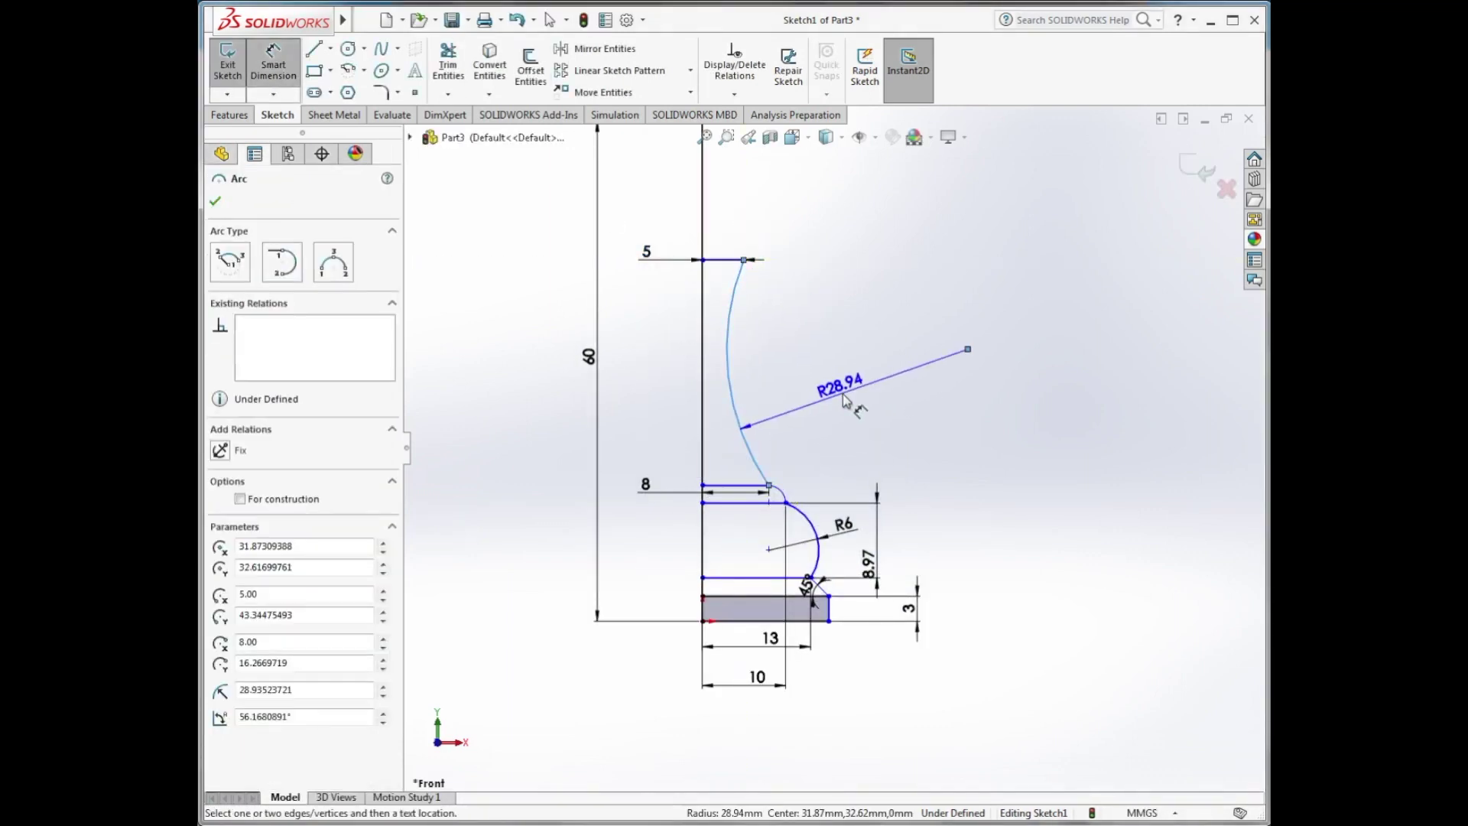
click(935, 397)
text(50)
key(Return)
click(723, 259)
click(723, 486)
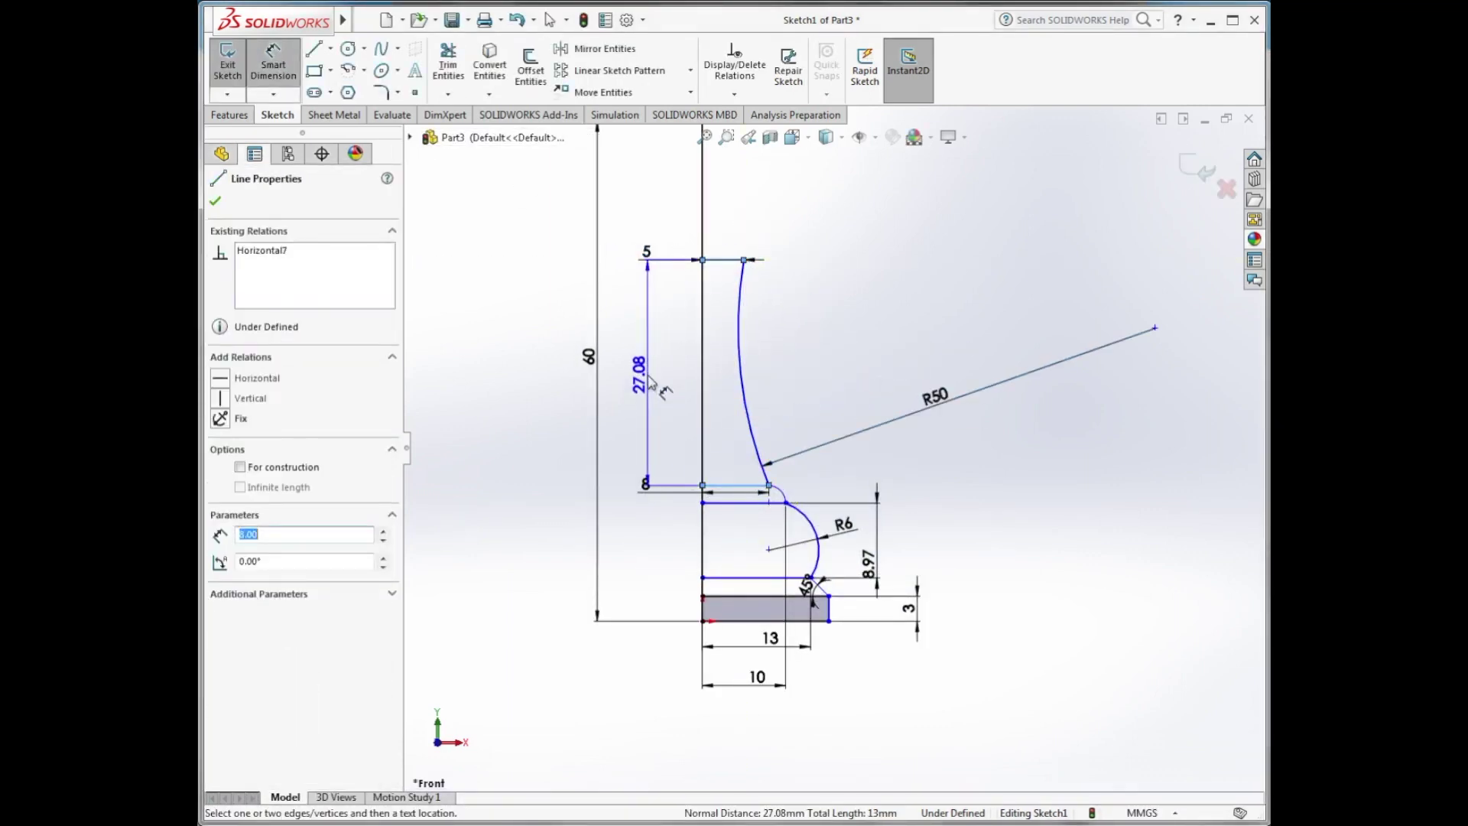
click(648, 376)
key(Return)
- Add a short line above the neck with 6 width and 3.26 spacing
key(l)
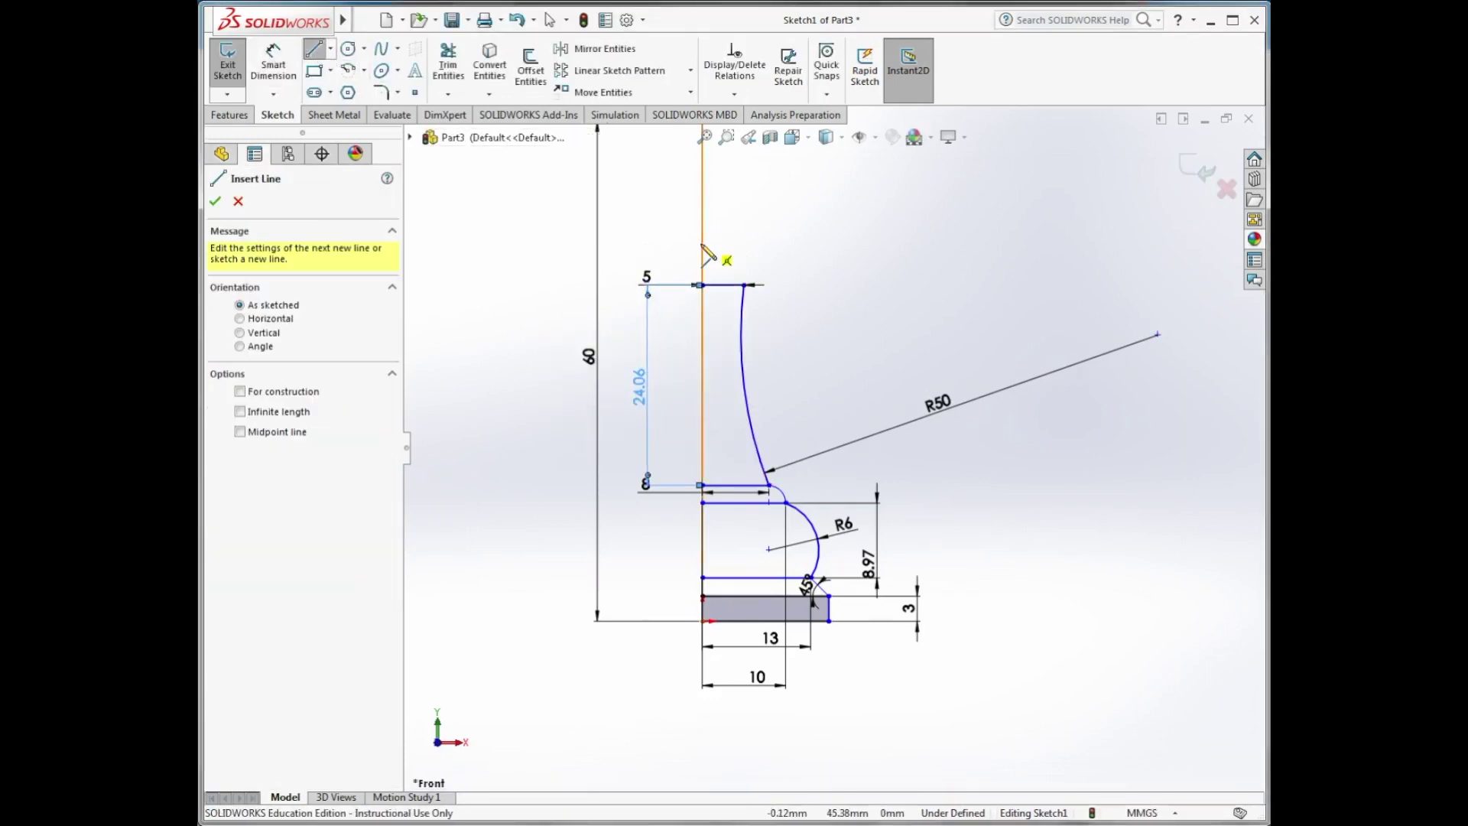
click(702, 250)
click(760, 250)
key(Escape)
click(727, 250)
click(688, 264)
key(Escape)
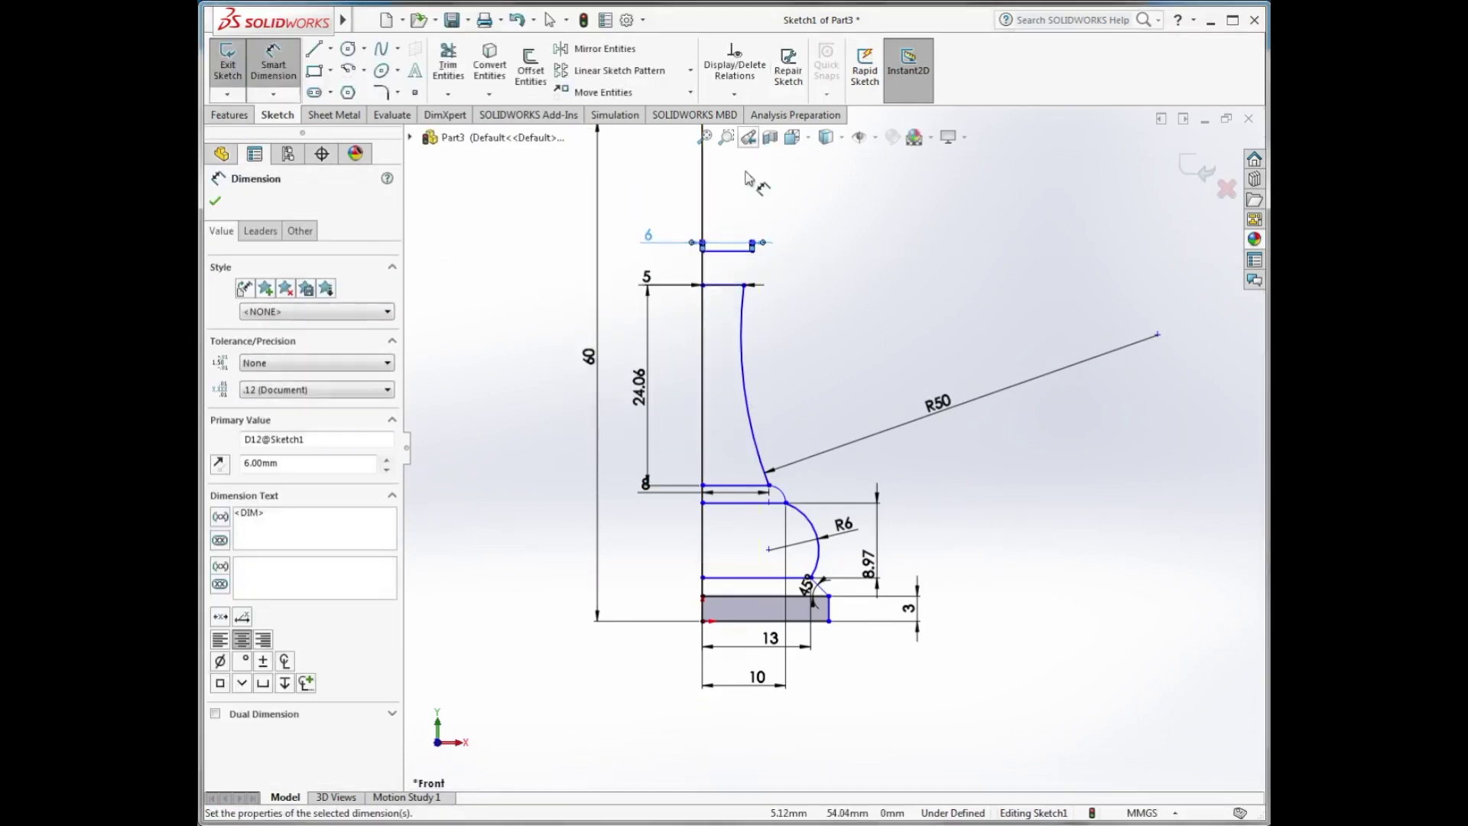
click(727, 250)
click(678, 267)
text(3.26)
key(Return)
- Draw the small arc near the top and the head arc
click(348, 71)
click(332, 262)
click(753, 286)
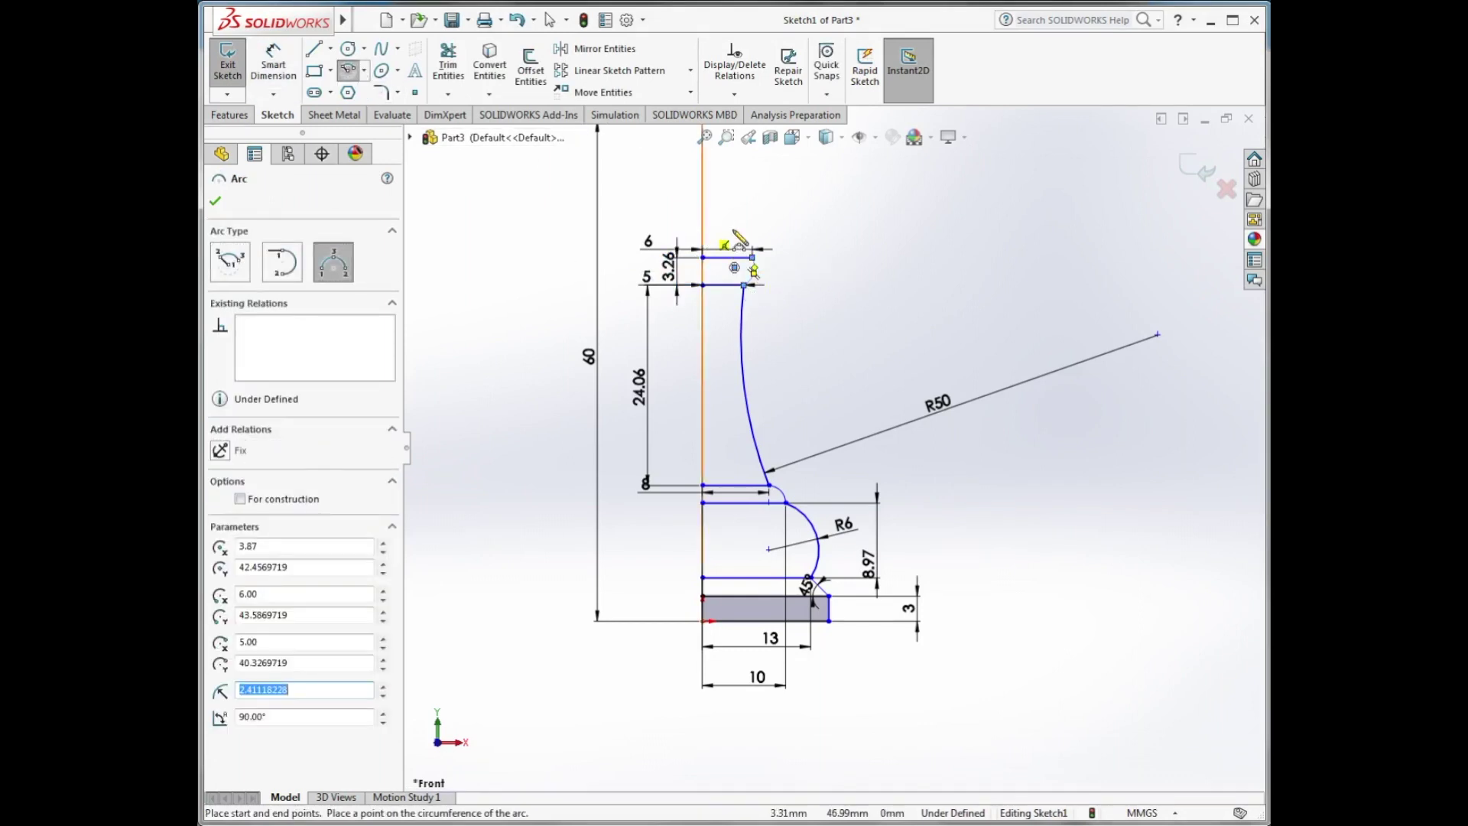
key(z)
click(725, 176)
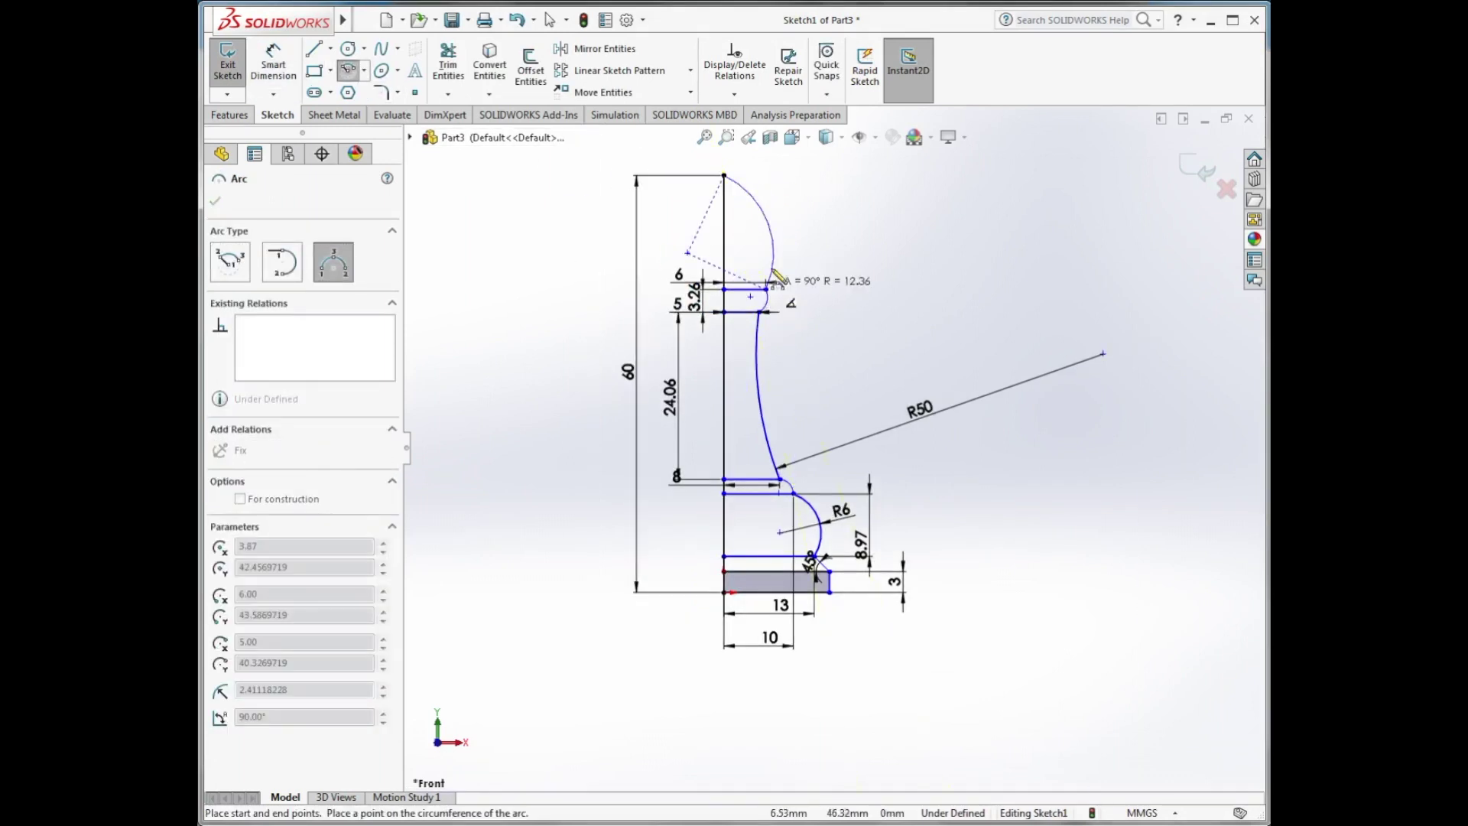
click(791, 230)
key(Escape)
- Make the head arc's centre coincident with the centreline and dimension it R9
click(729, 238)
ctrl+click(724, 213)
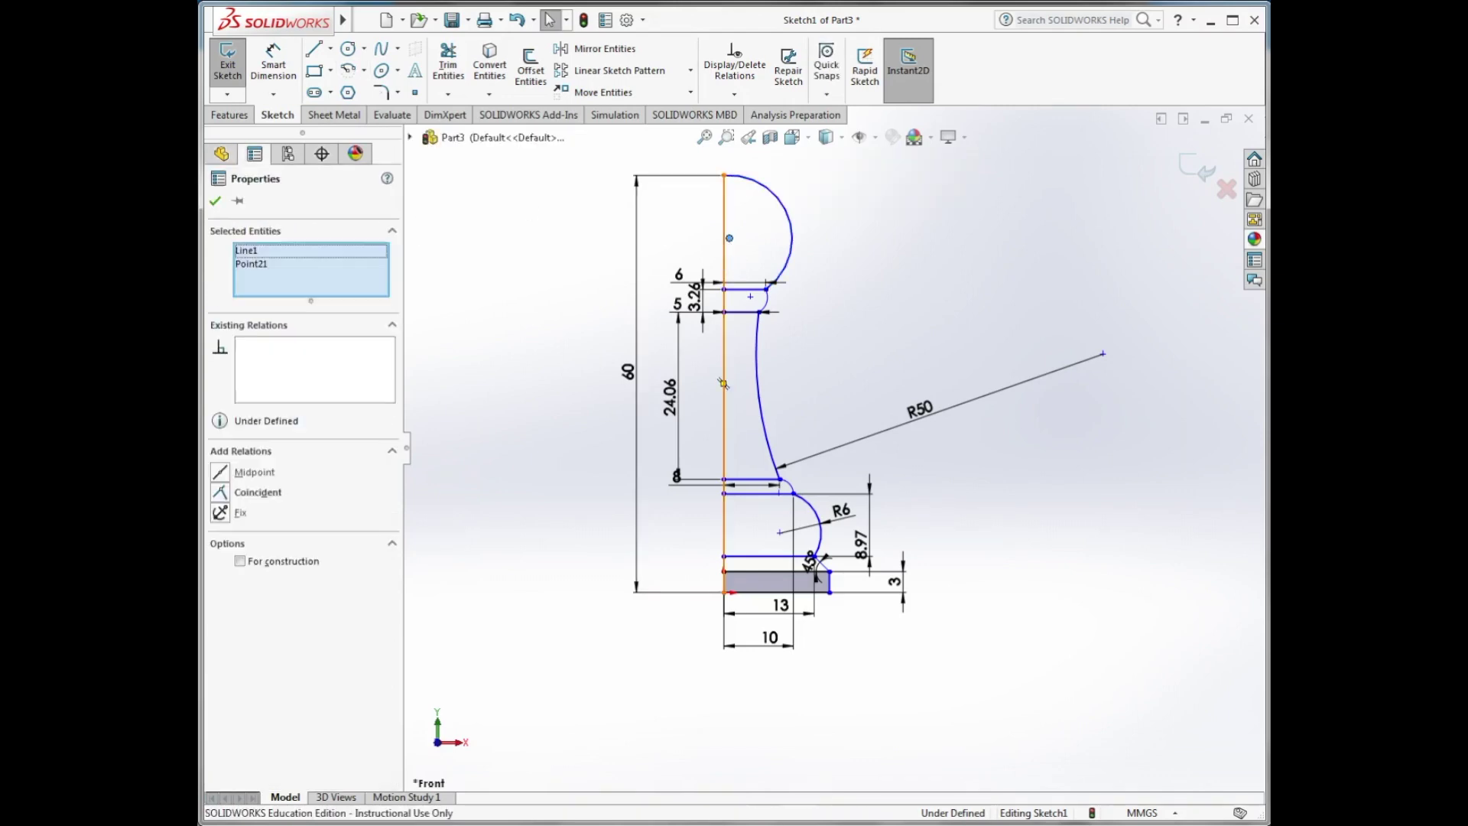
click(239, 478)
key(Escape)
click(786, 230)
key(d)
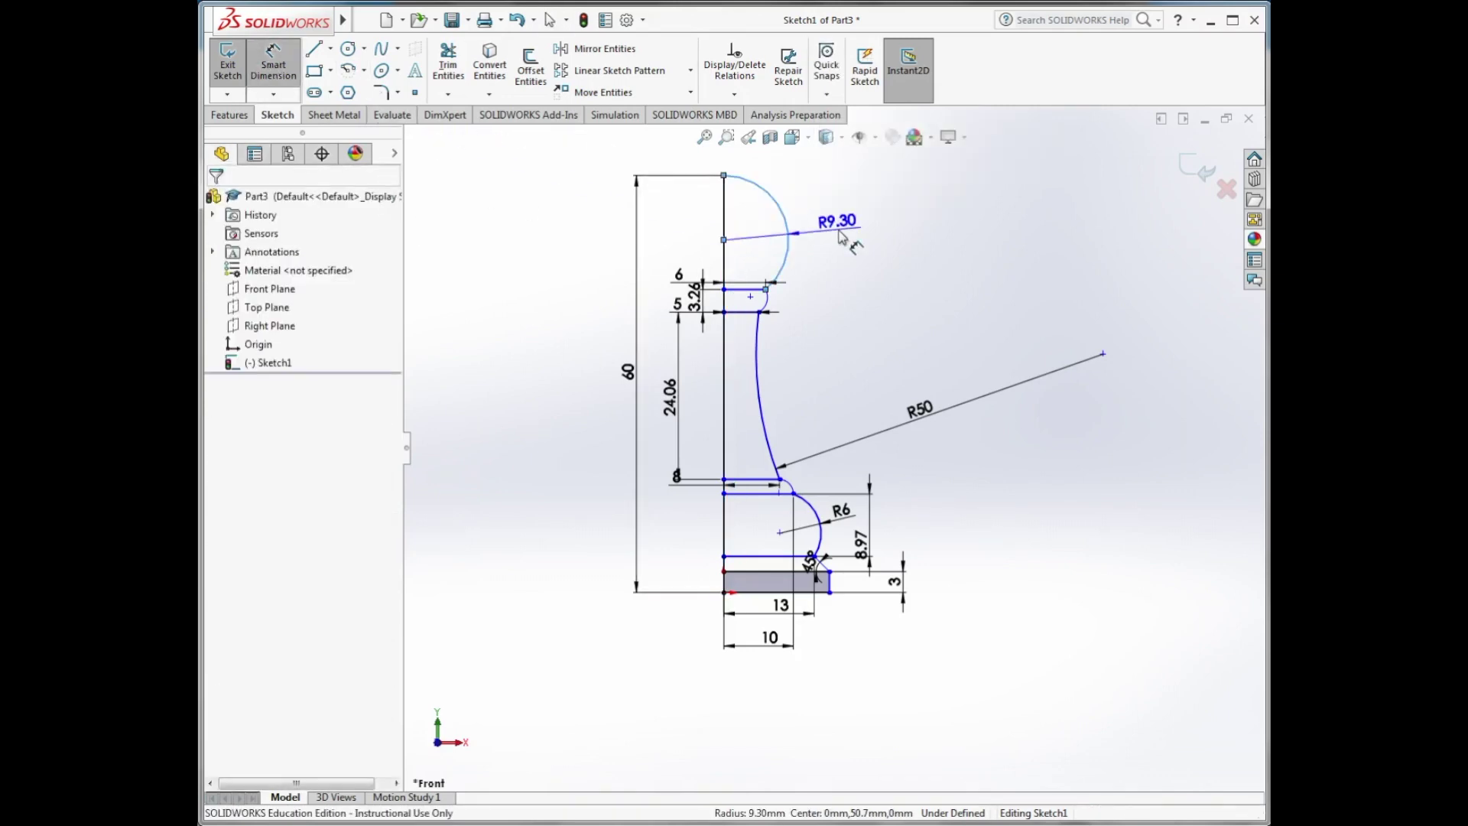
click(835, 230)
text(9)
key(Return)
click(217, 203)
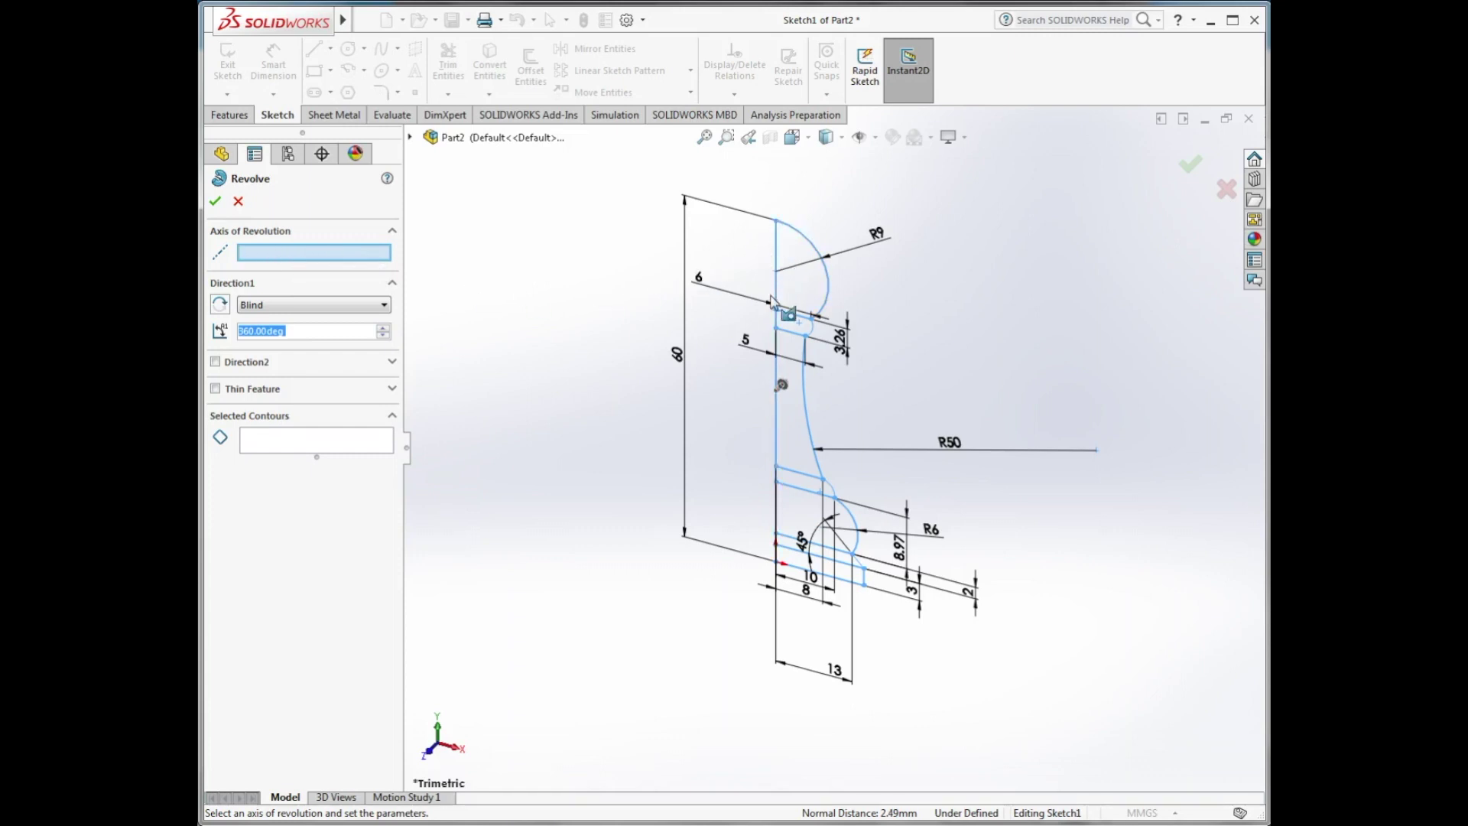
- Choose the profile, set Line1 as the revolve axis, and activate Selected Contours
click(777, 439)
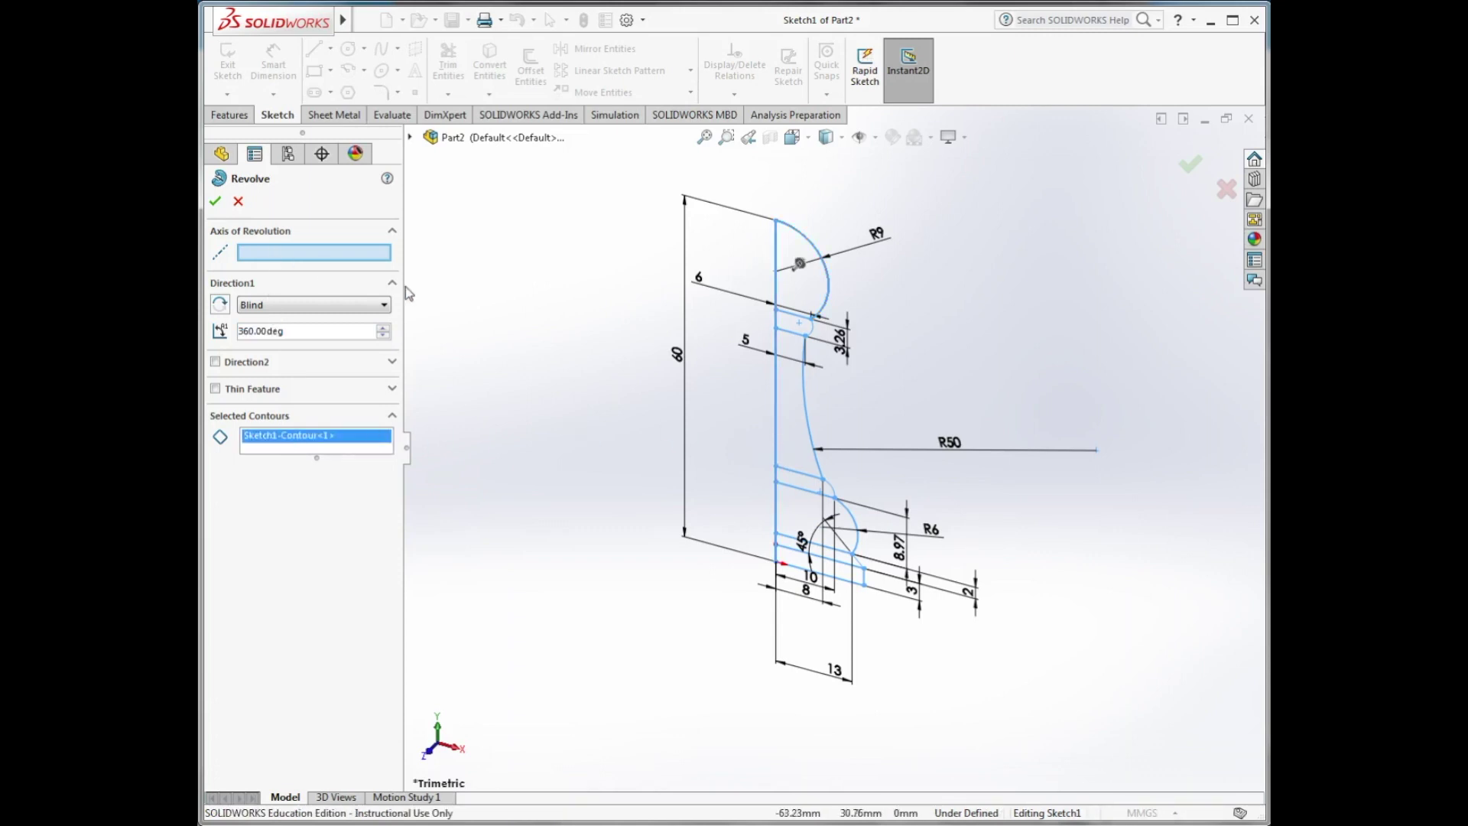
click(775, 381)
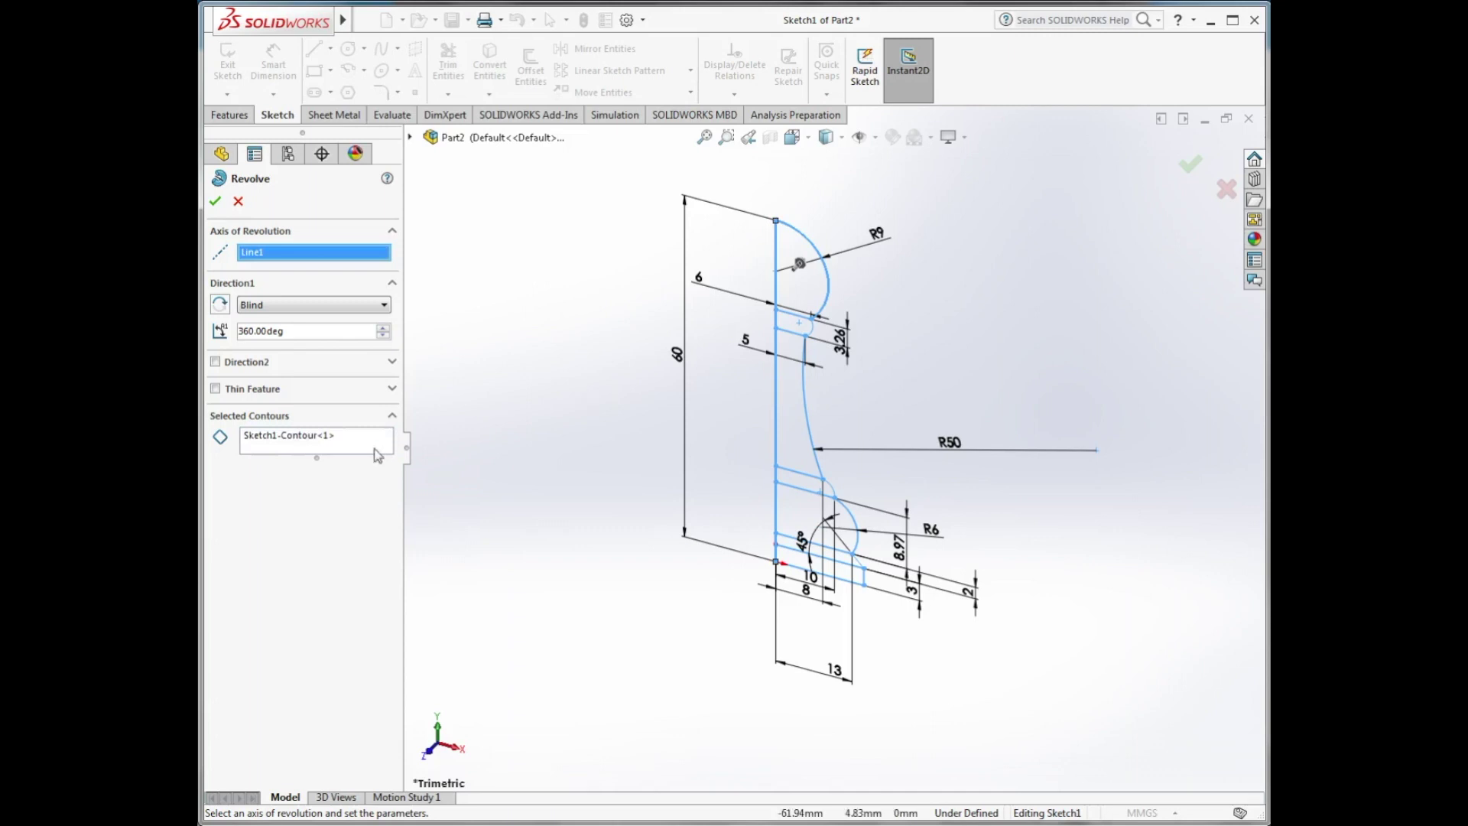
click(330, 438)
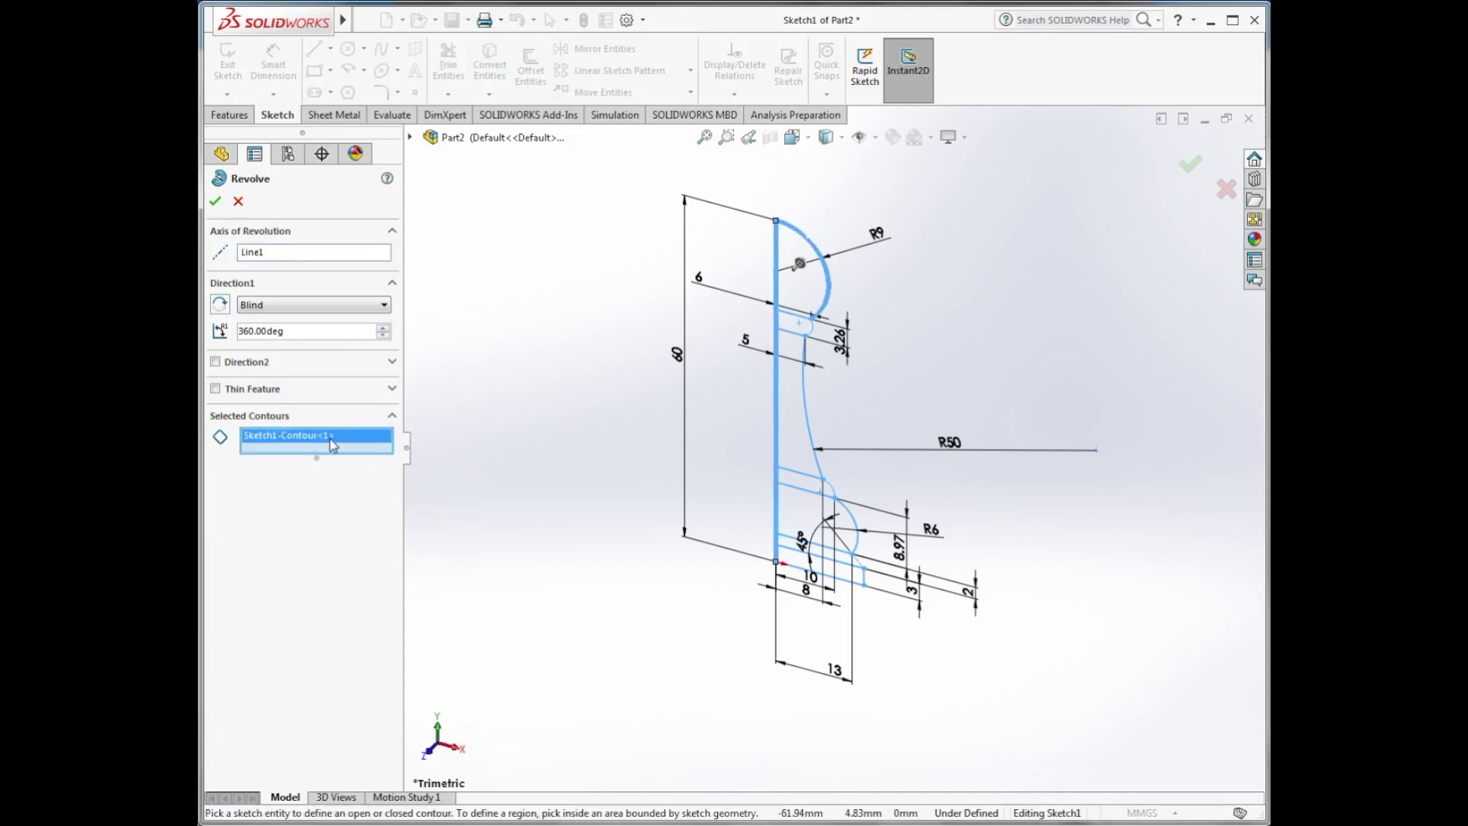
- Clear the contour selection, pick regions 1–7, and accept the 360° revolve
right_click(331, 444)
click(378, 449)
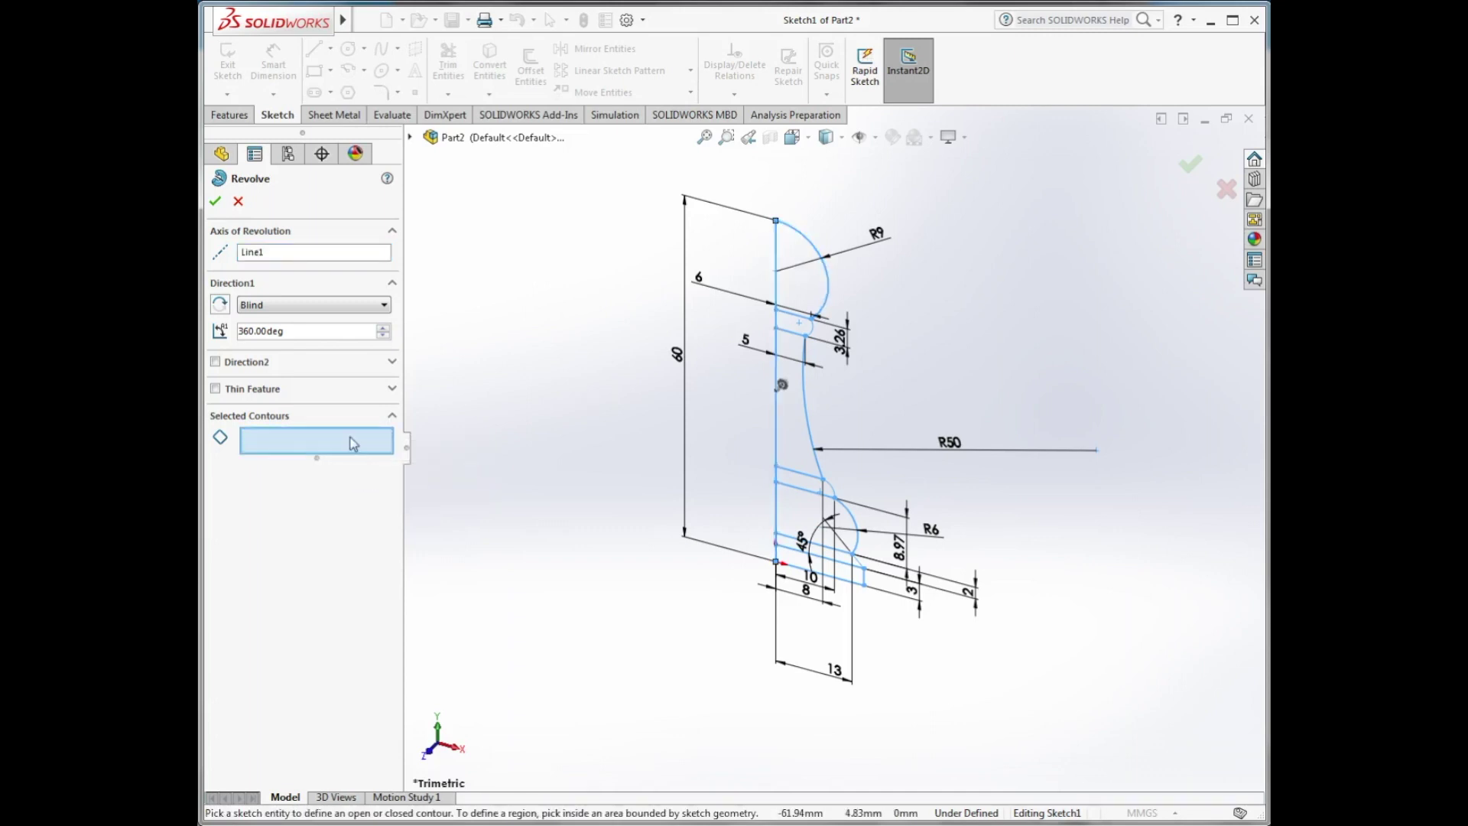
click(787, 287)
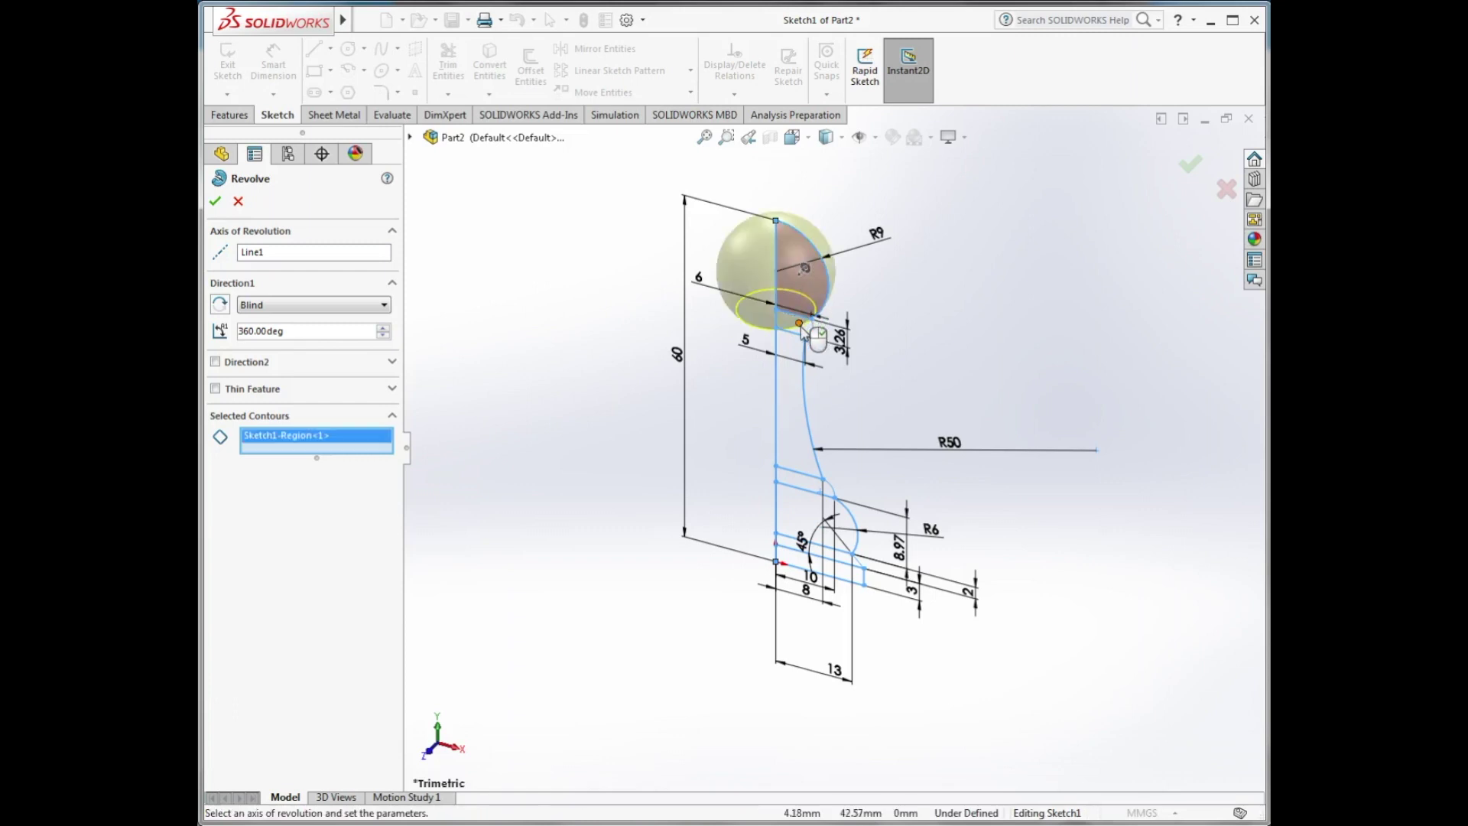
click(796, 355)
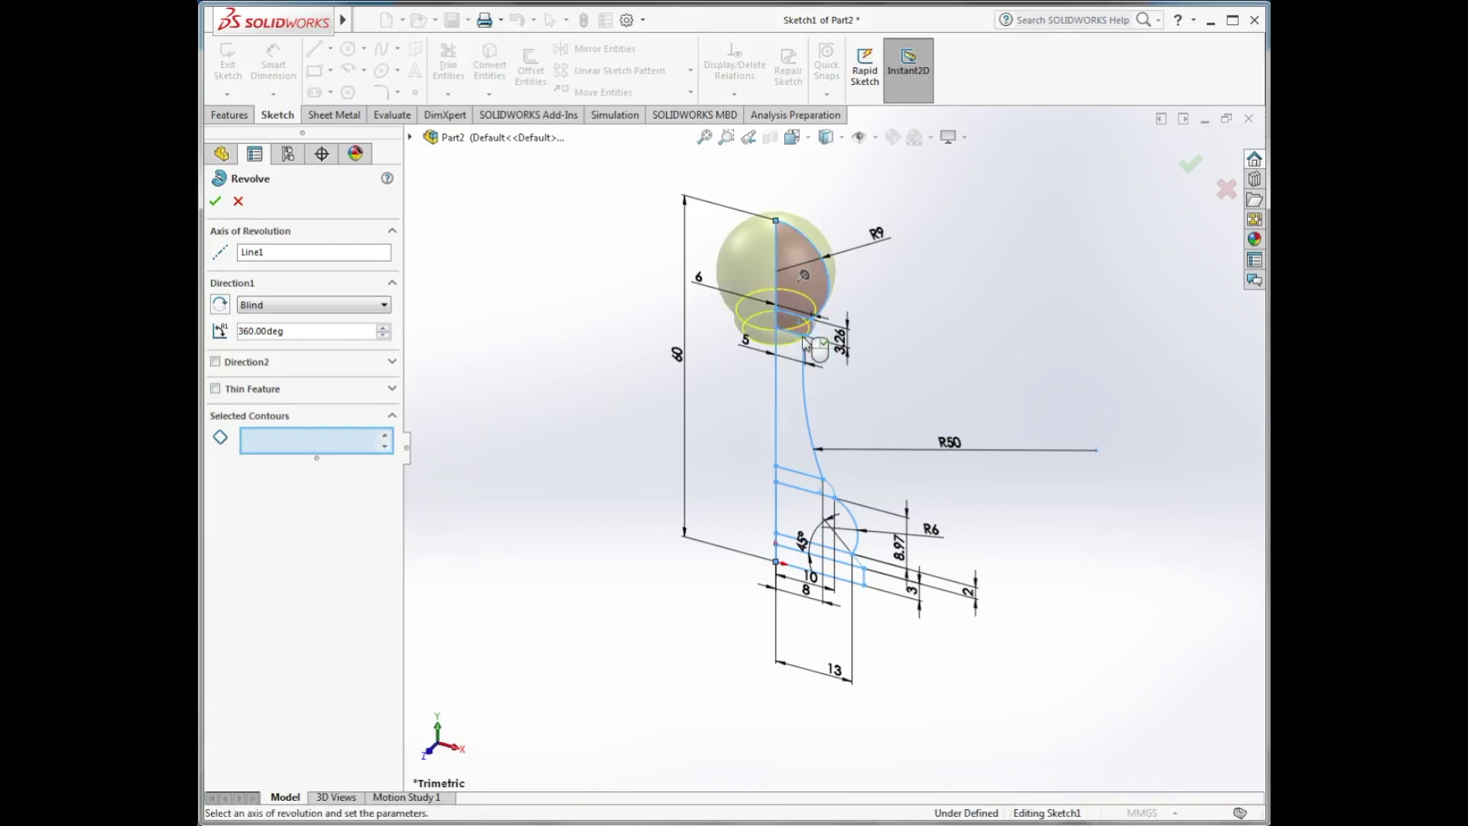
click(809, 473)
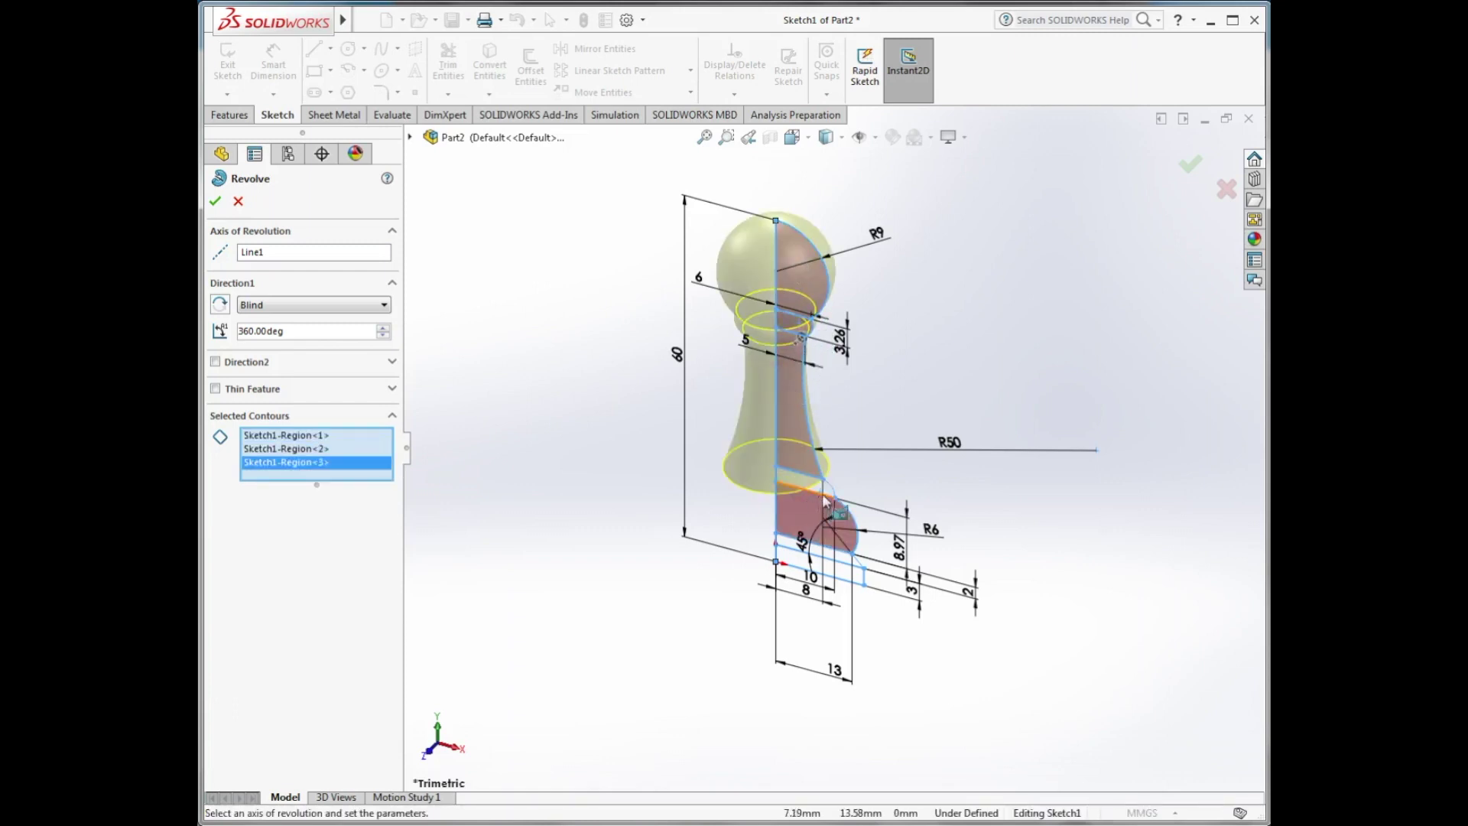
click(823, 498)
click(841, 544)
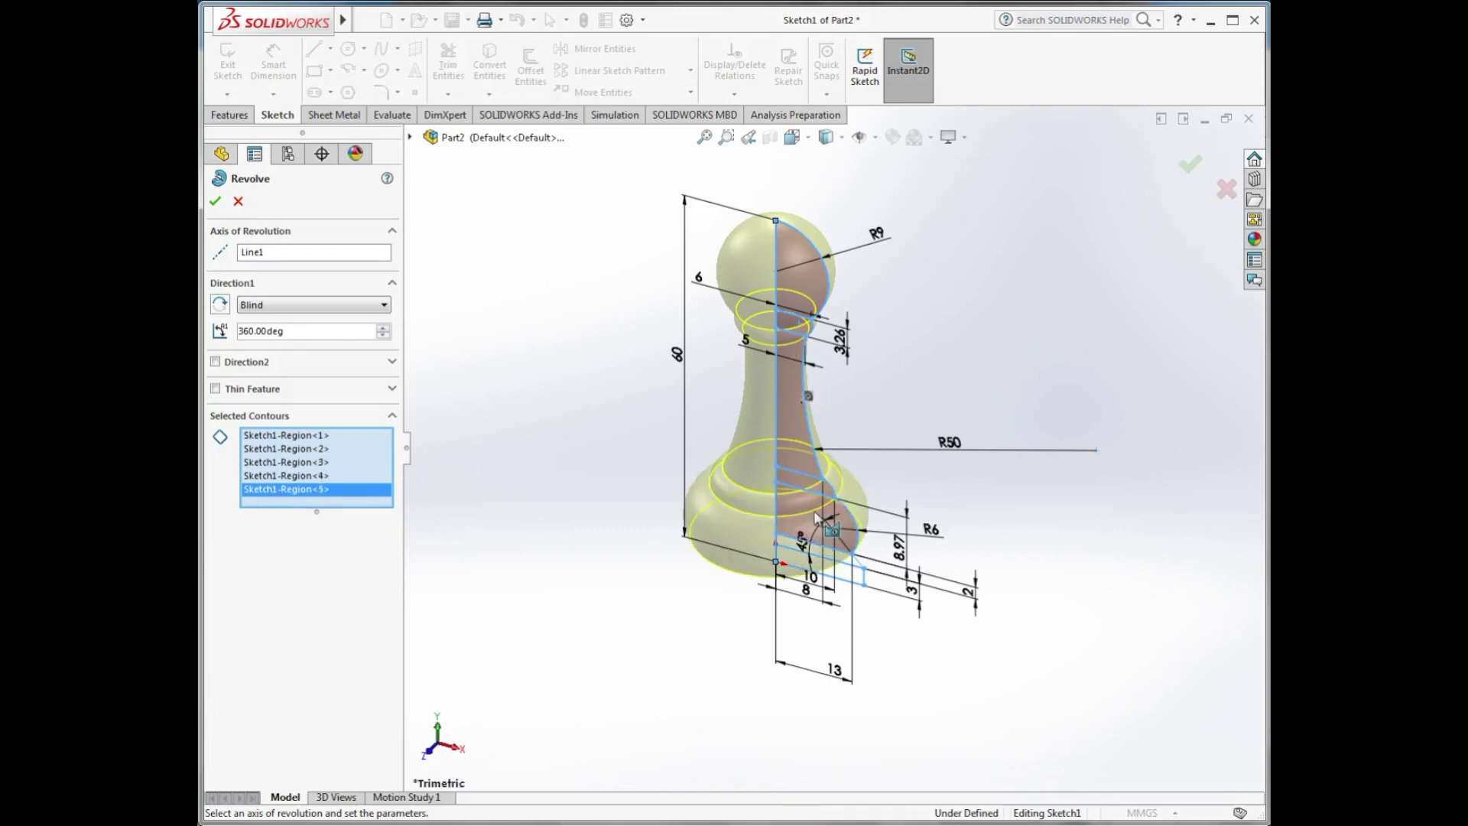
scroll(868, 573, down, 2)
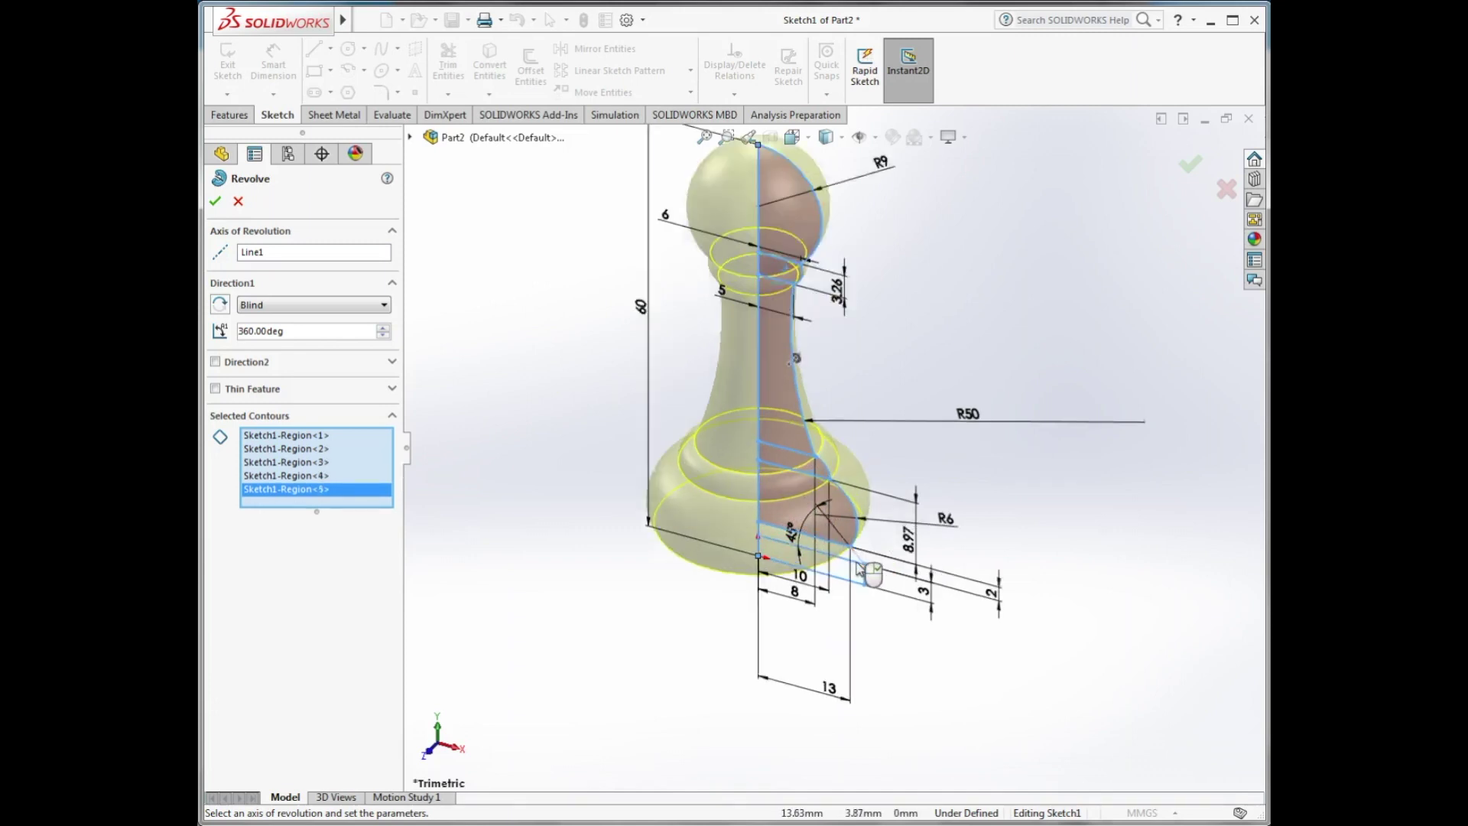
scroll(854, 556, down, 1)
click(843, 555)
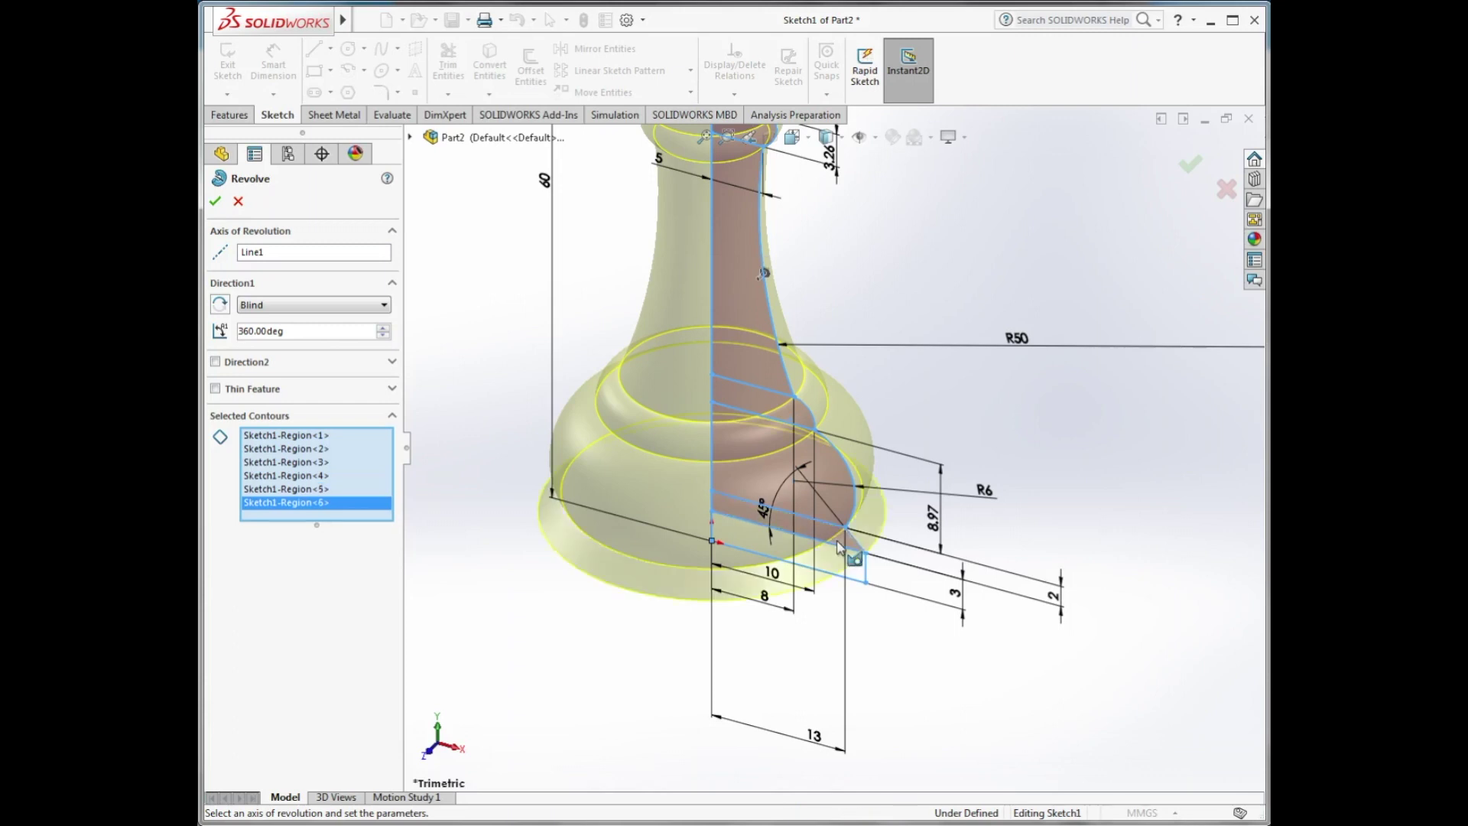
click(854, 576)
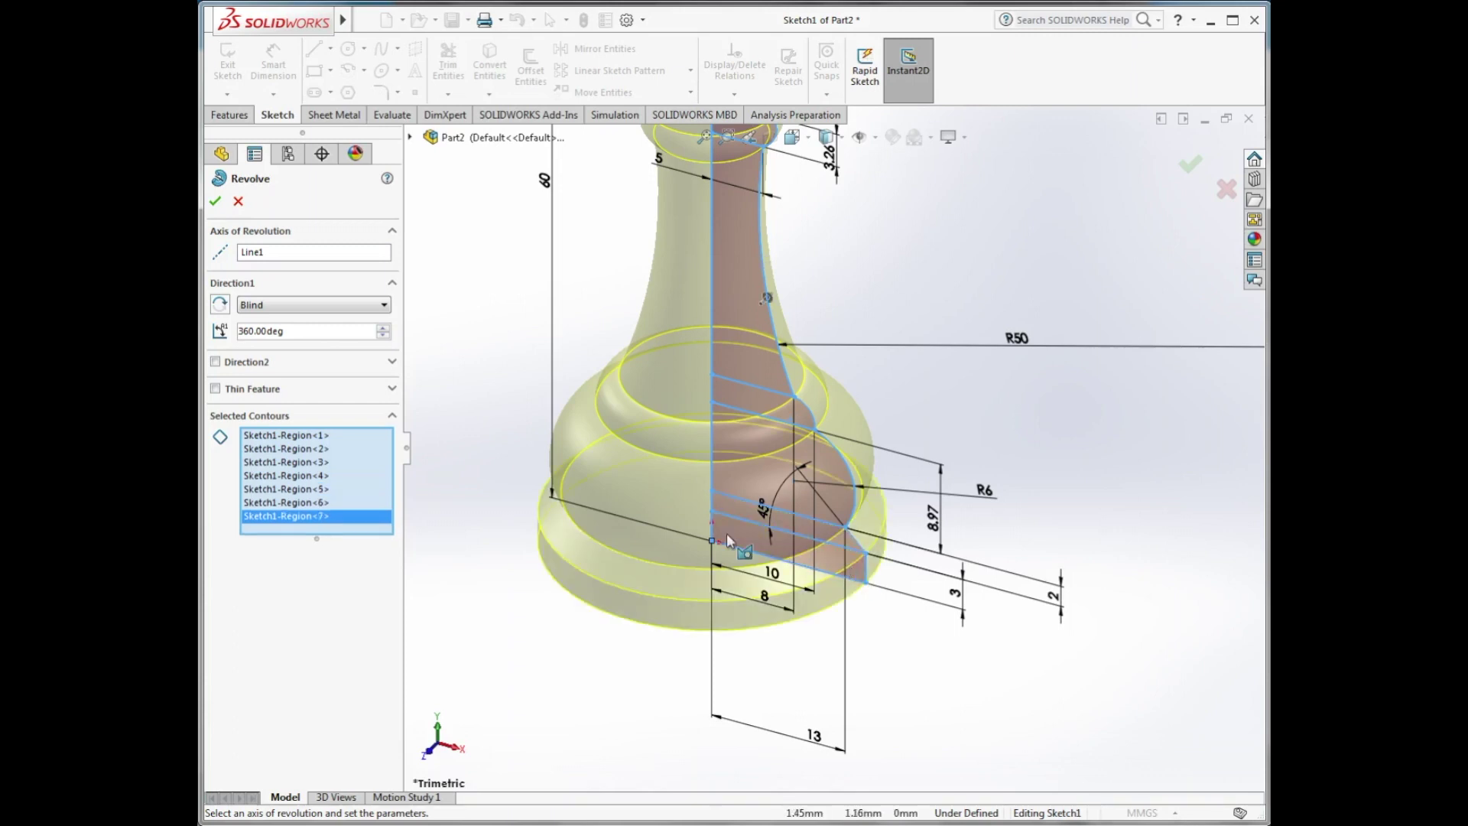
scroll(791, 560, up, 3)
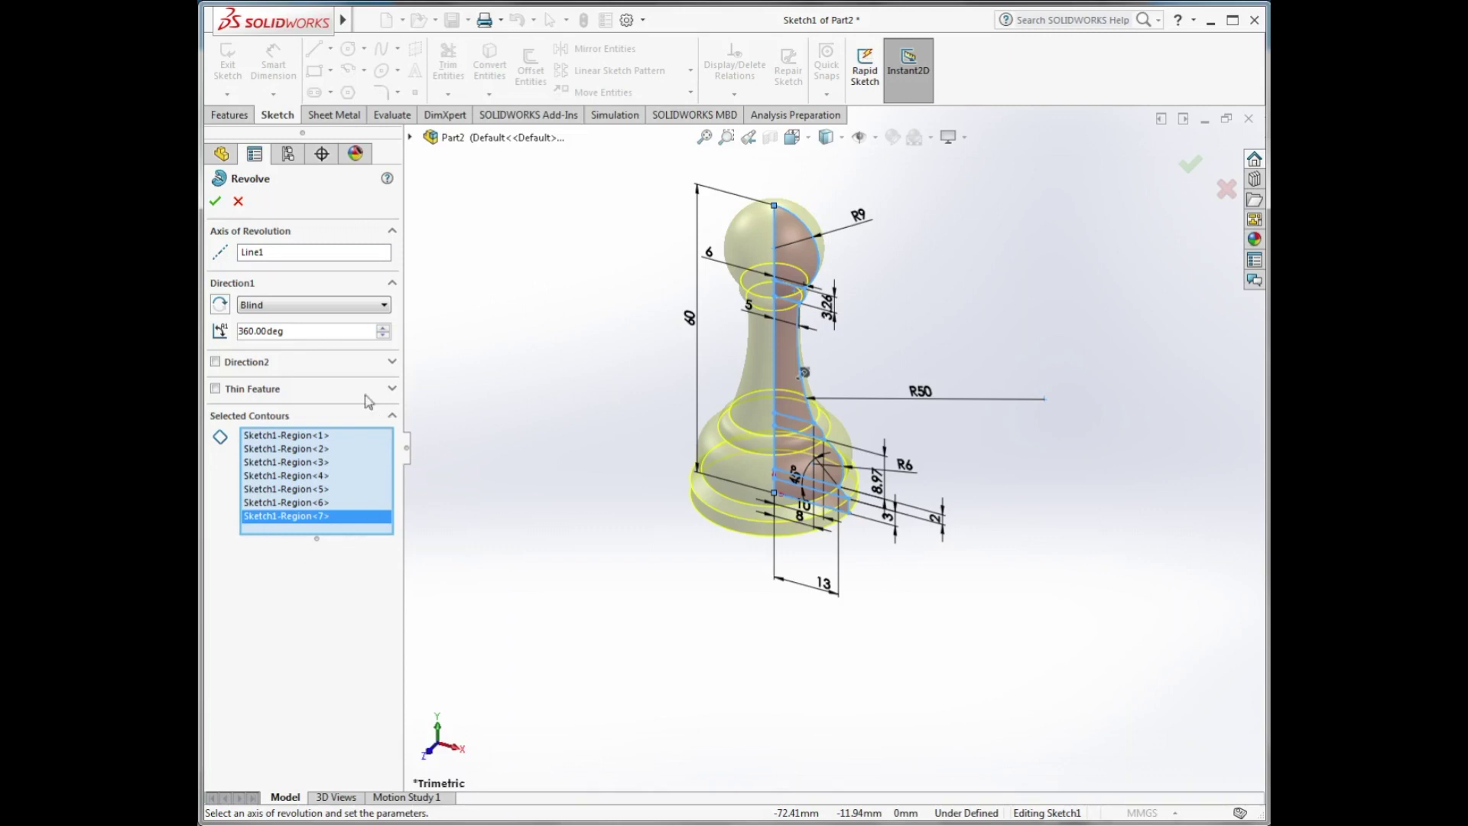
key(Return)
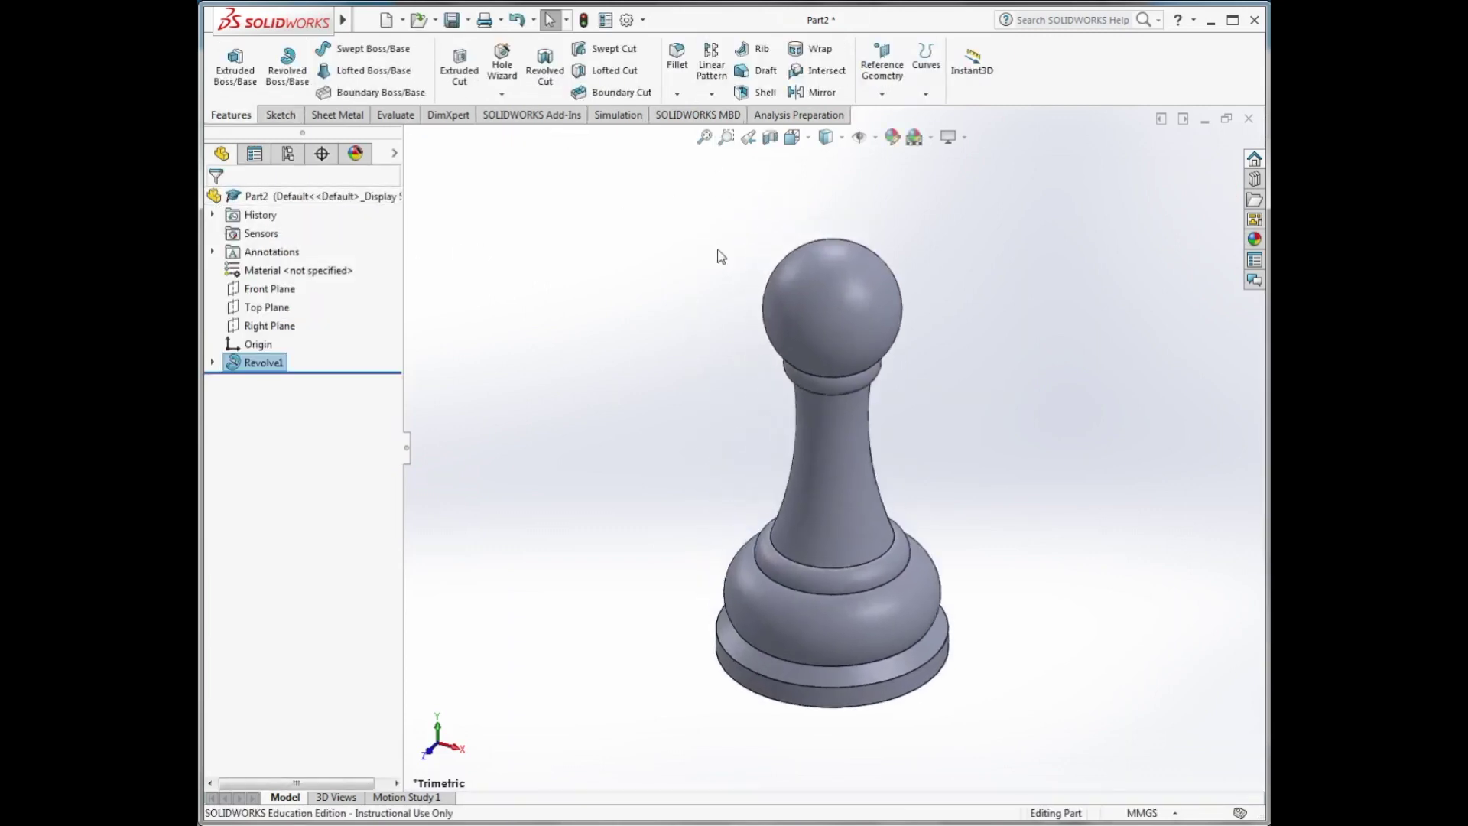
- Switch to the Isometric view and expand Revolve1 to show Sketch1
key(space)
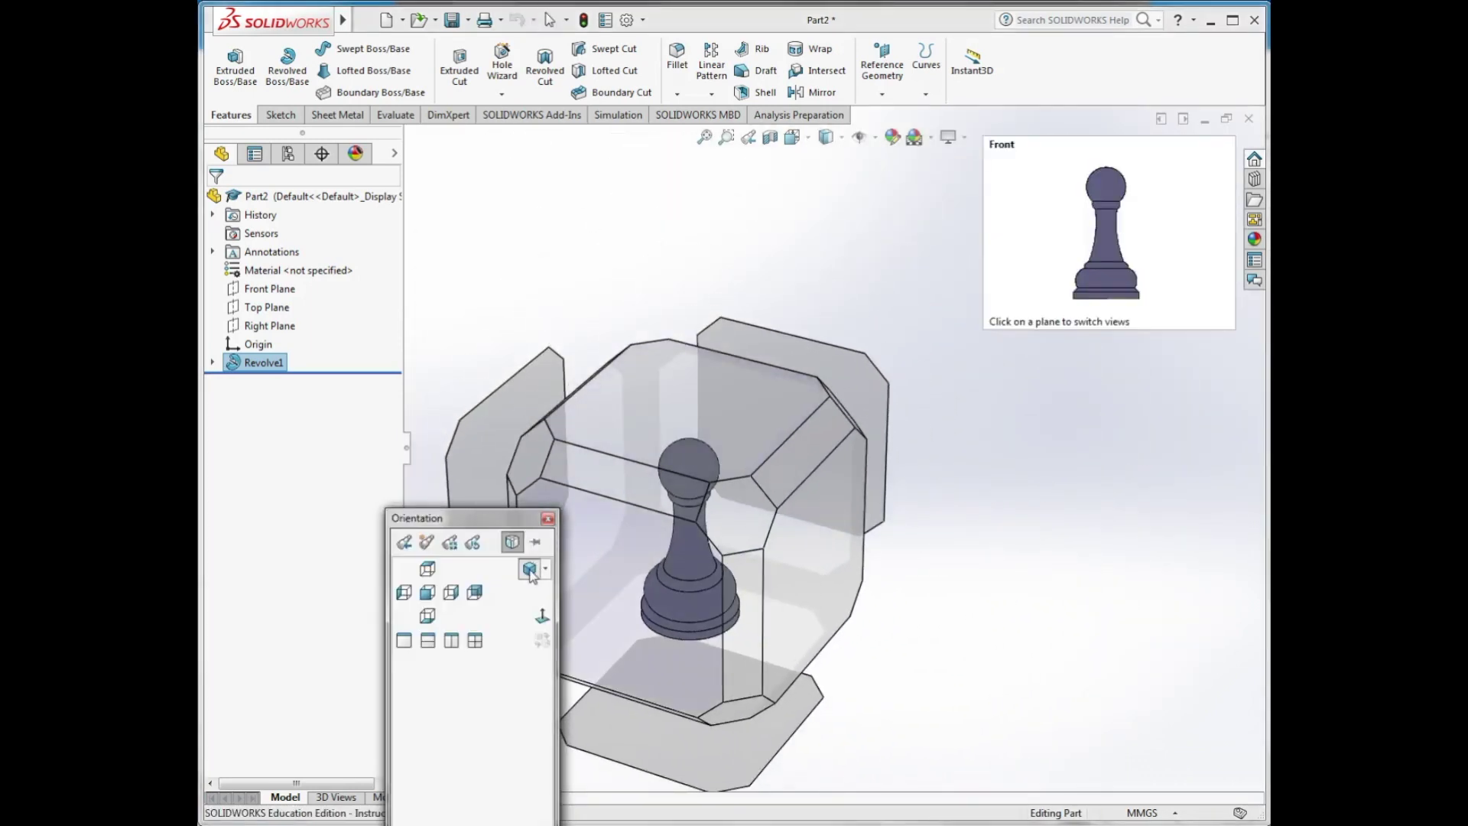
click(529, 567)
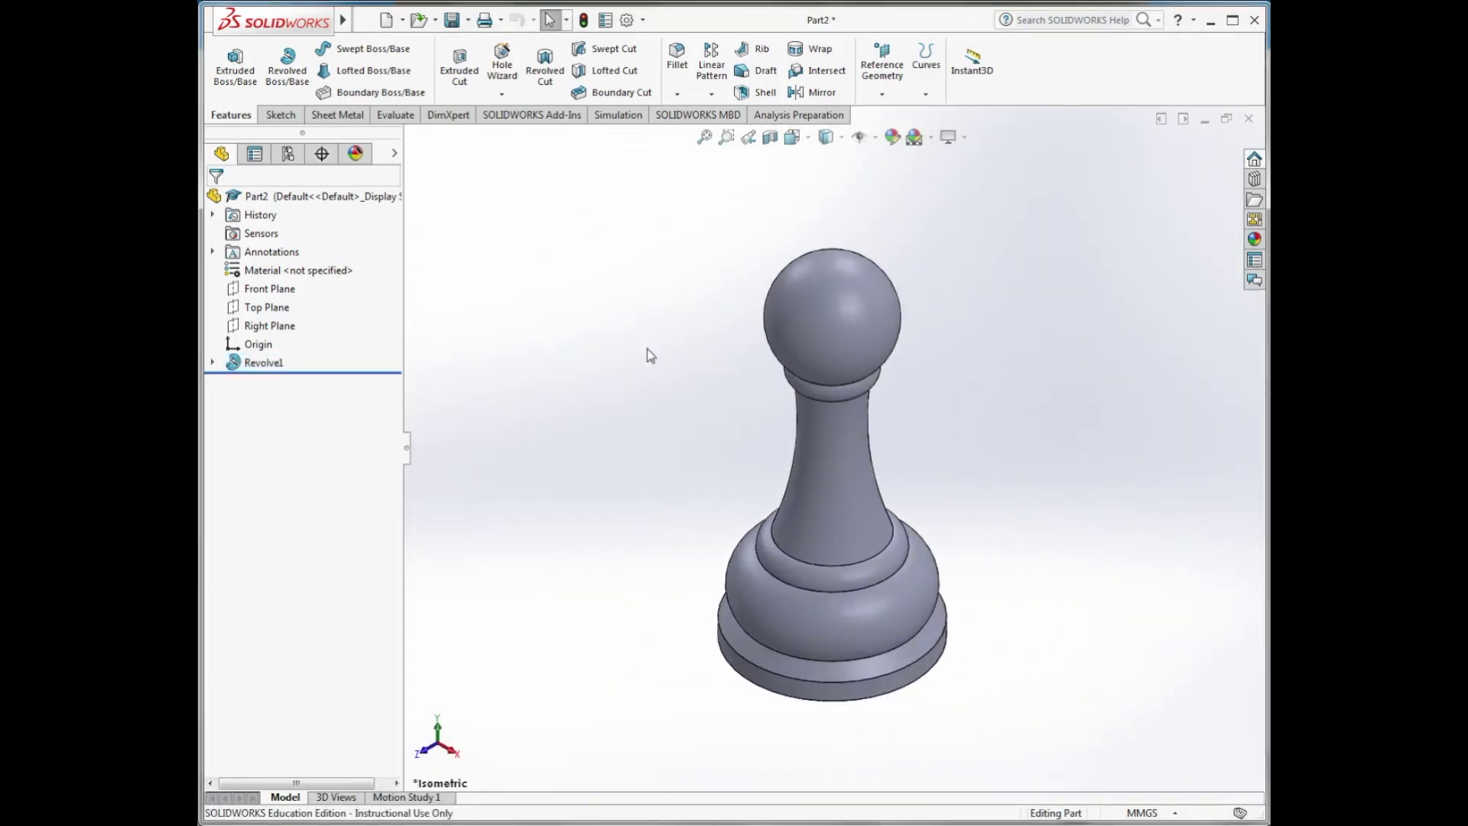
click(212, 364)
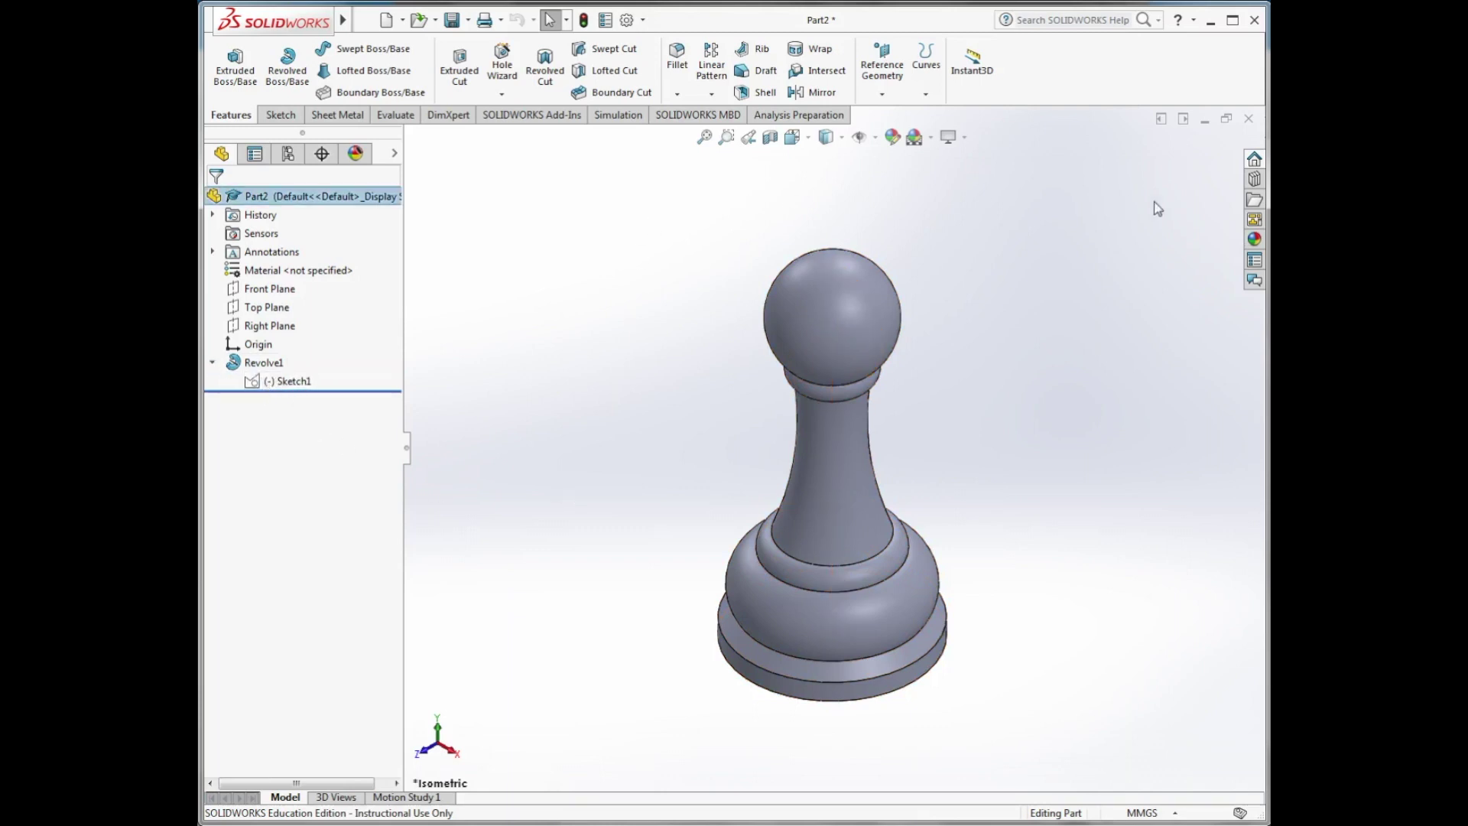
click(1254, 239)
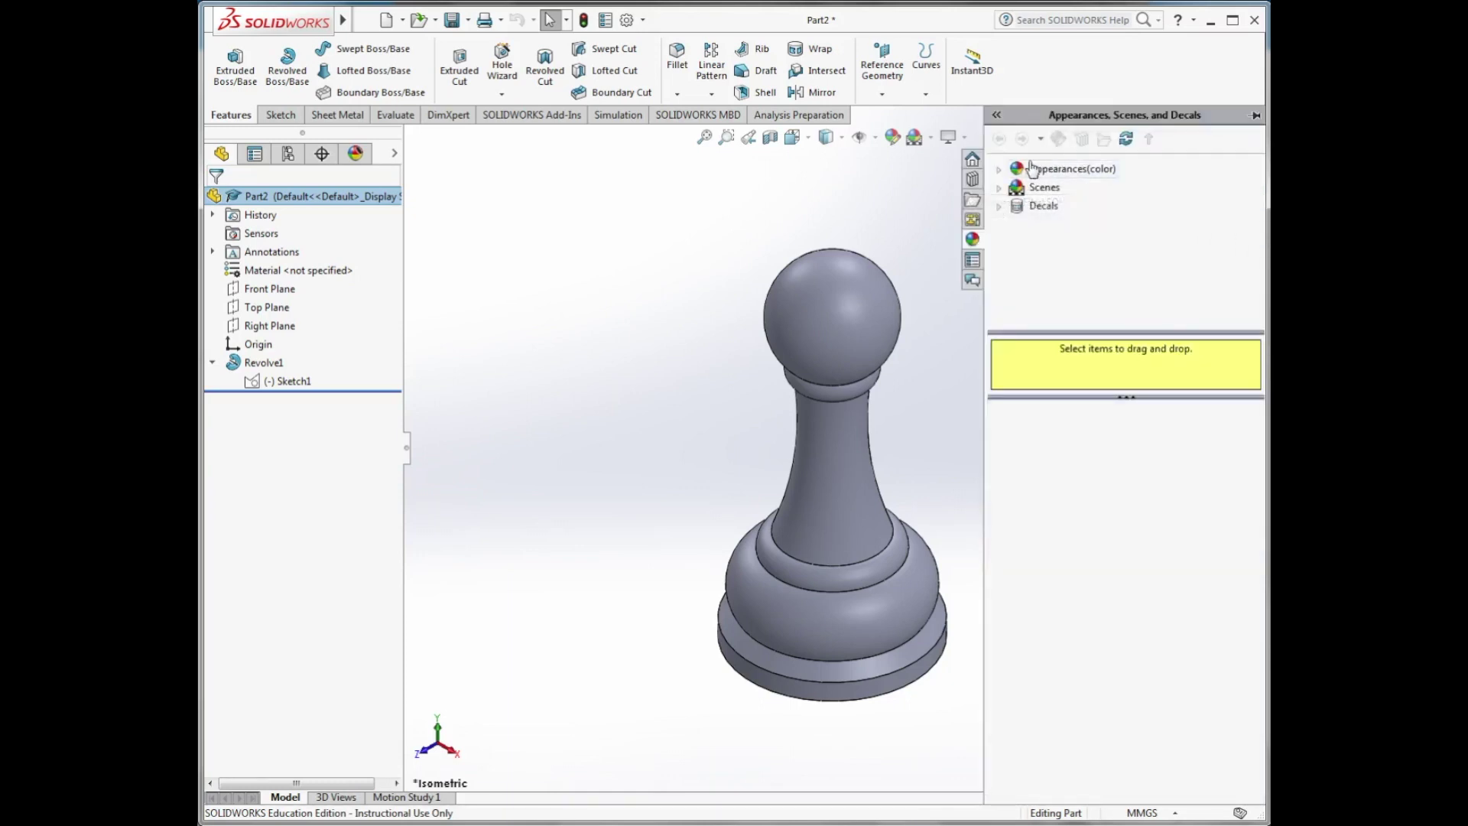
- Browse Appearances > Organic > Wood > Oak and drag polished oak 2d onto the pawn
click(1001, 171)
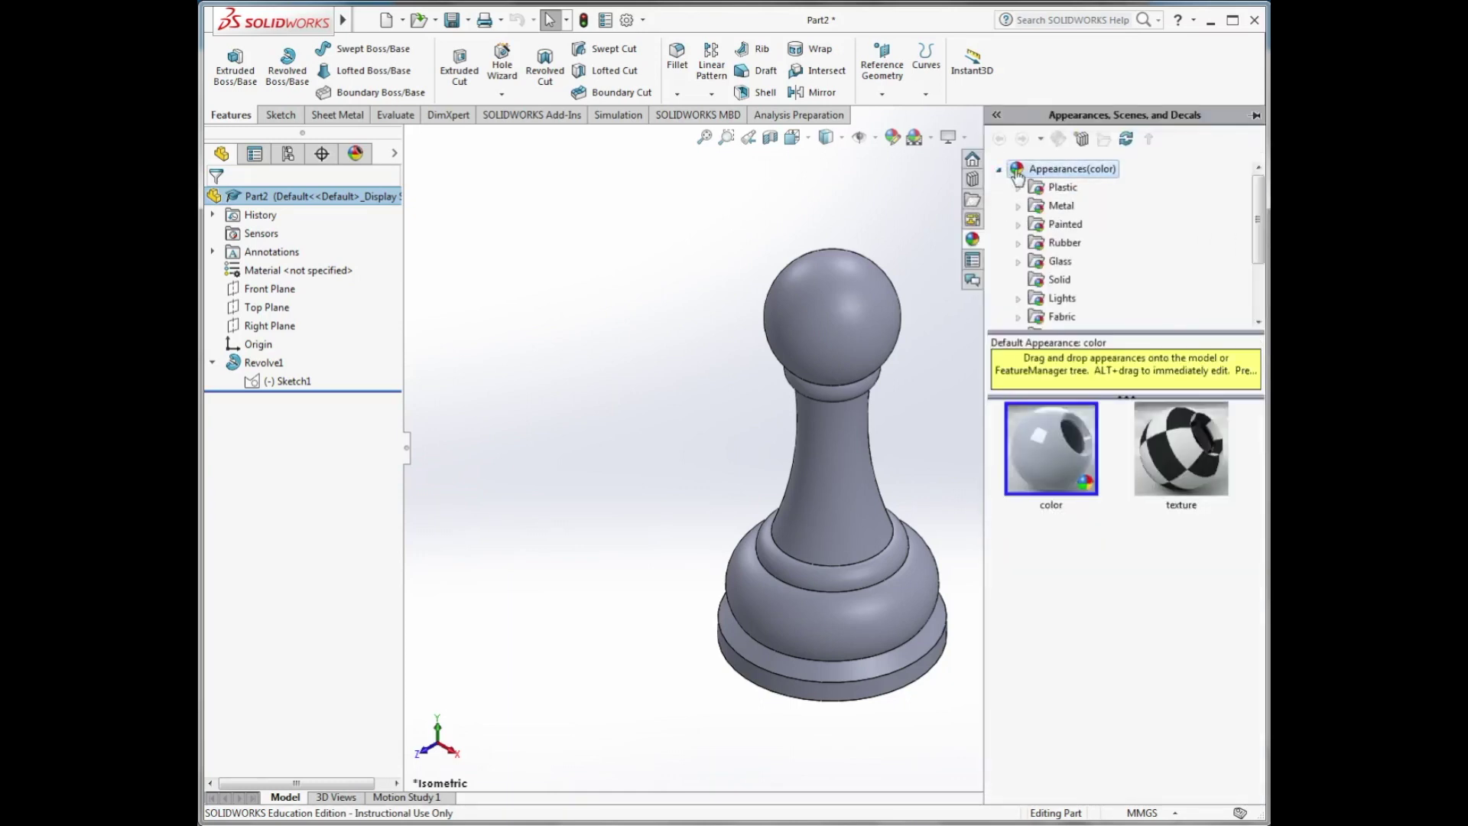
scroll(1033, 236, down, 1)
scroll(1034, 258, down, 1)
scroll(1033, 282, down, 1)
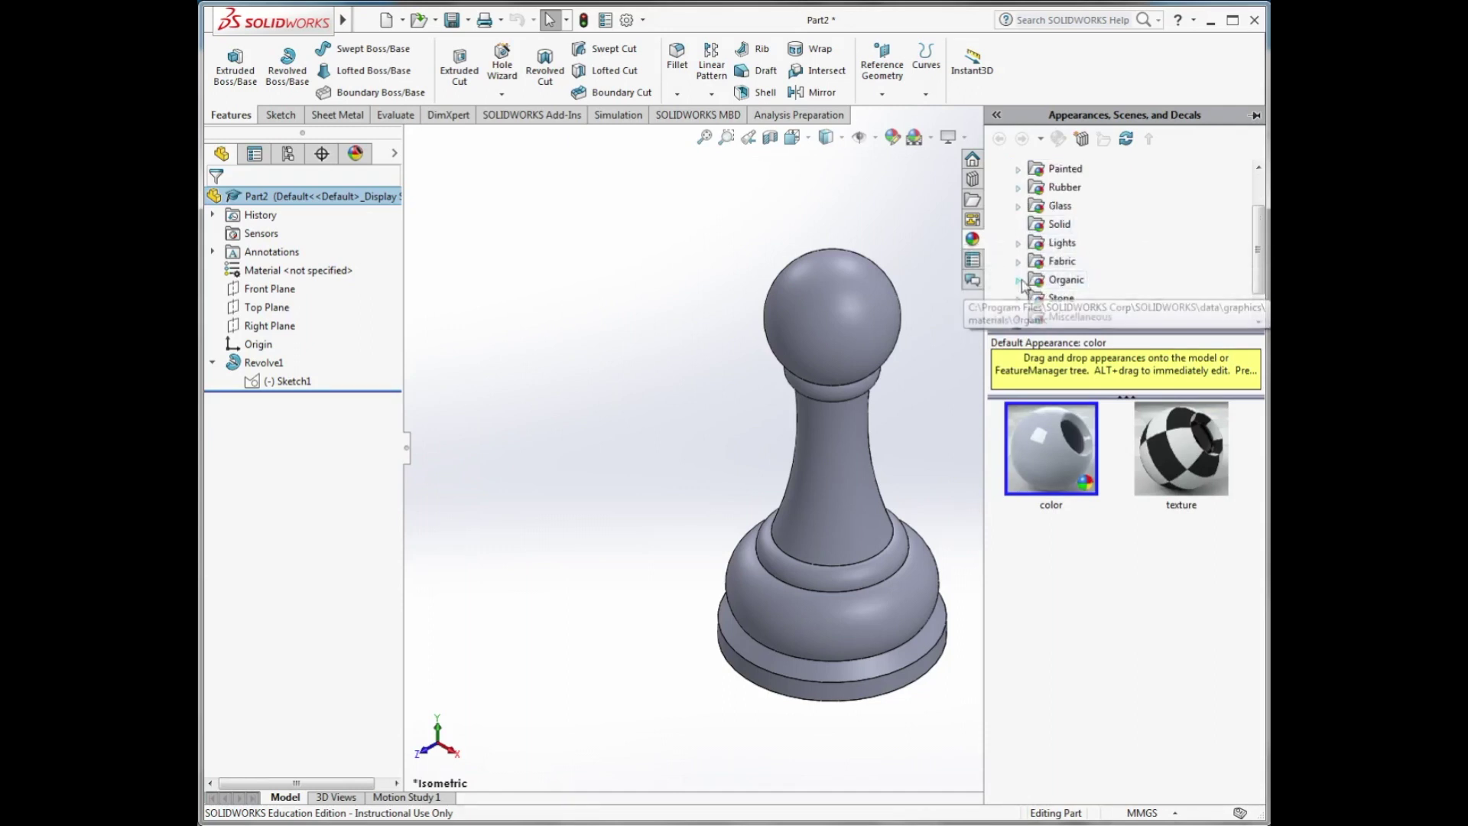
double_click(1036, 283)
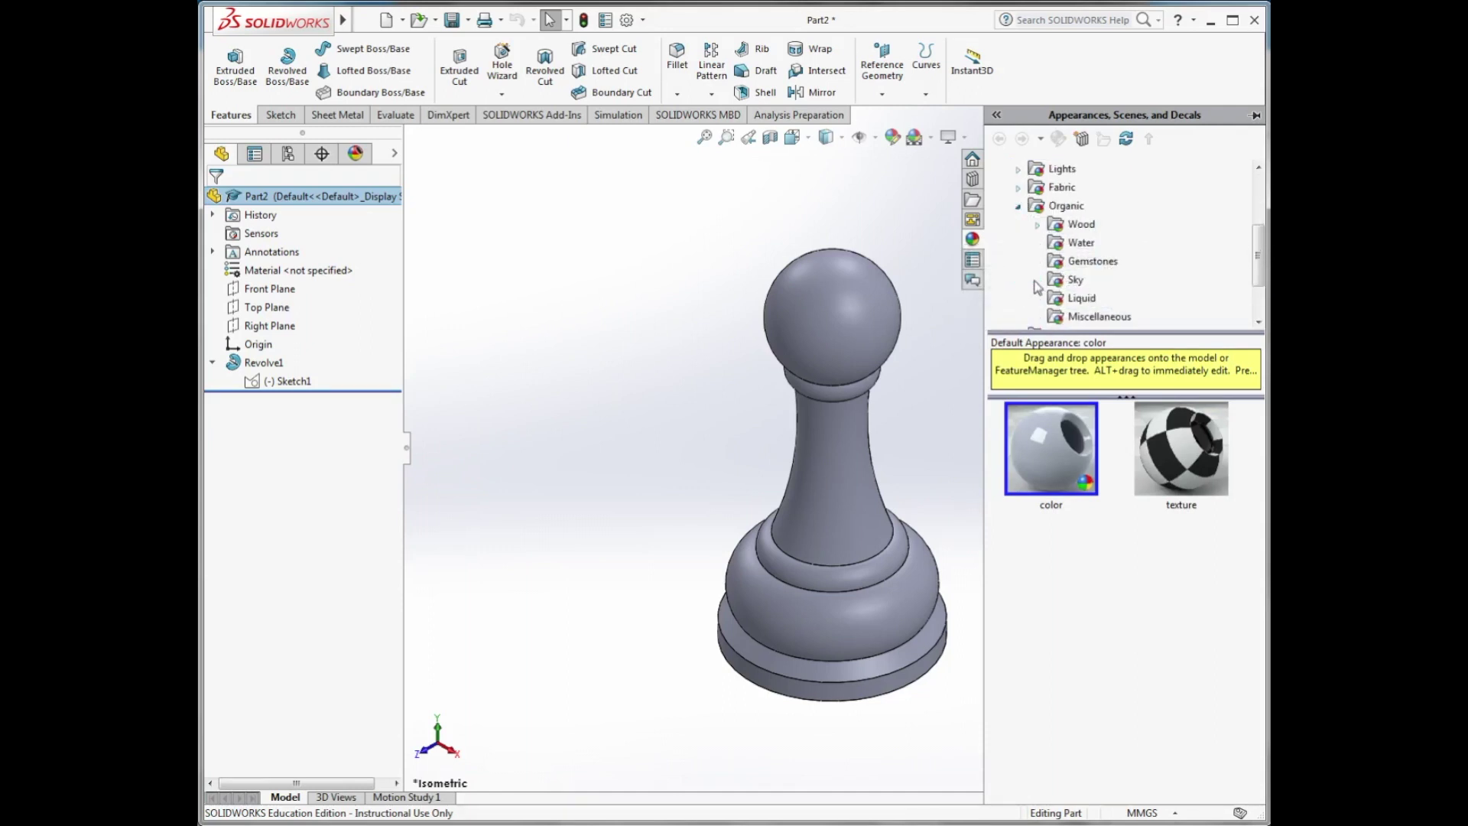
click(1038, 228)
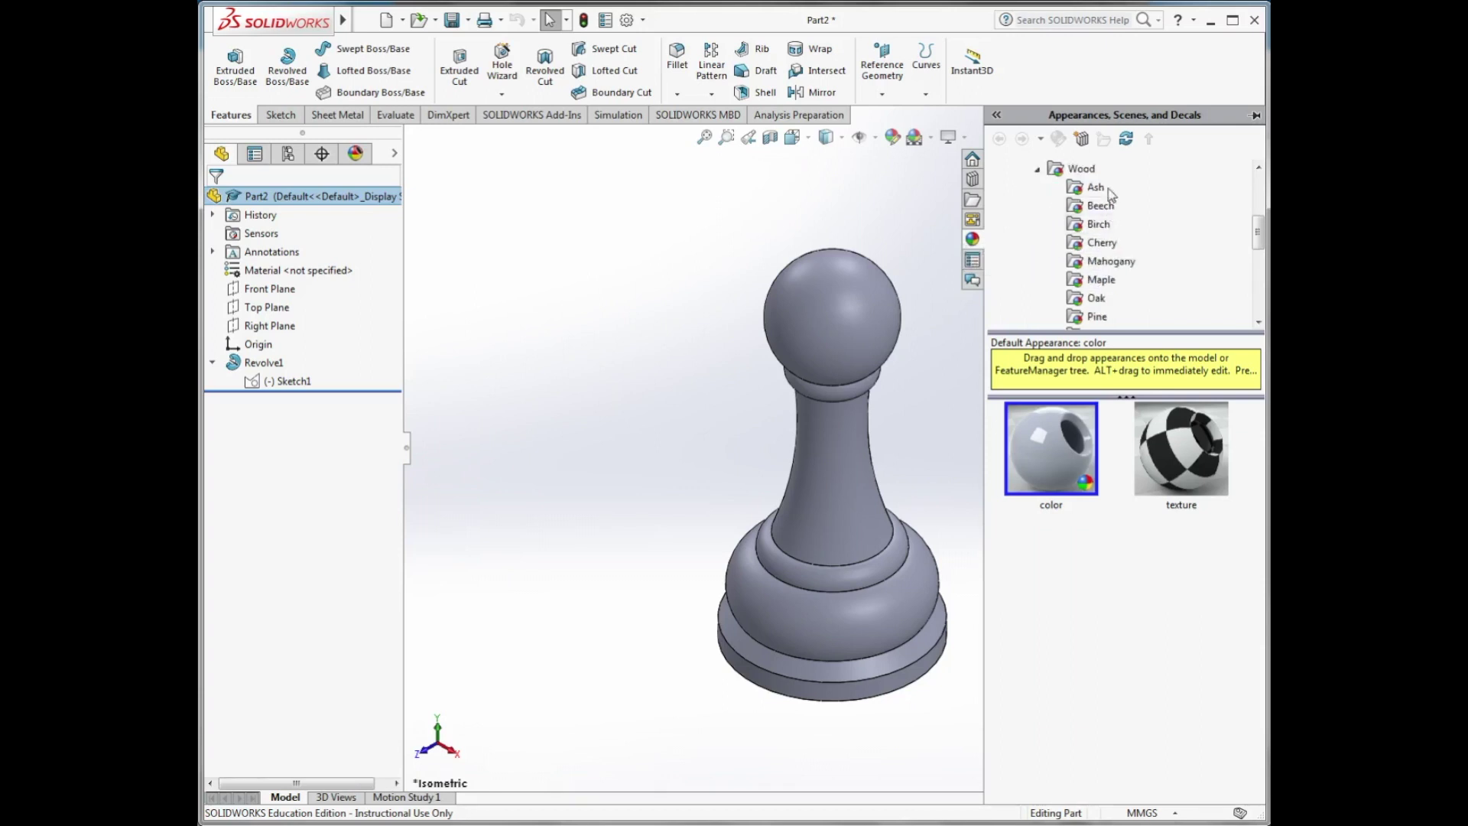
click(1098, 299)
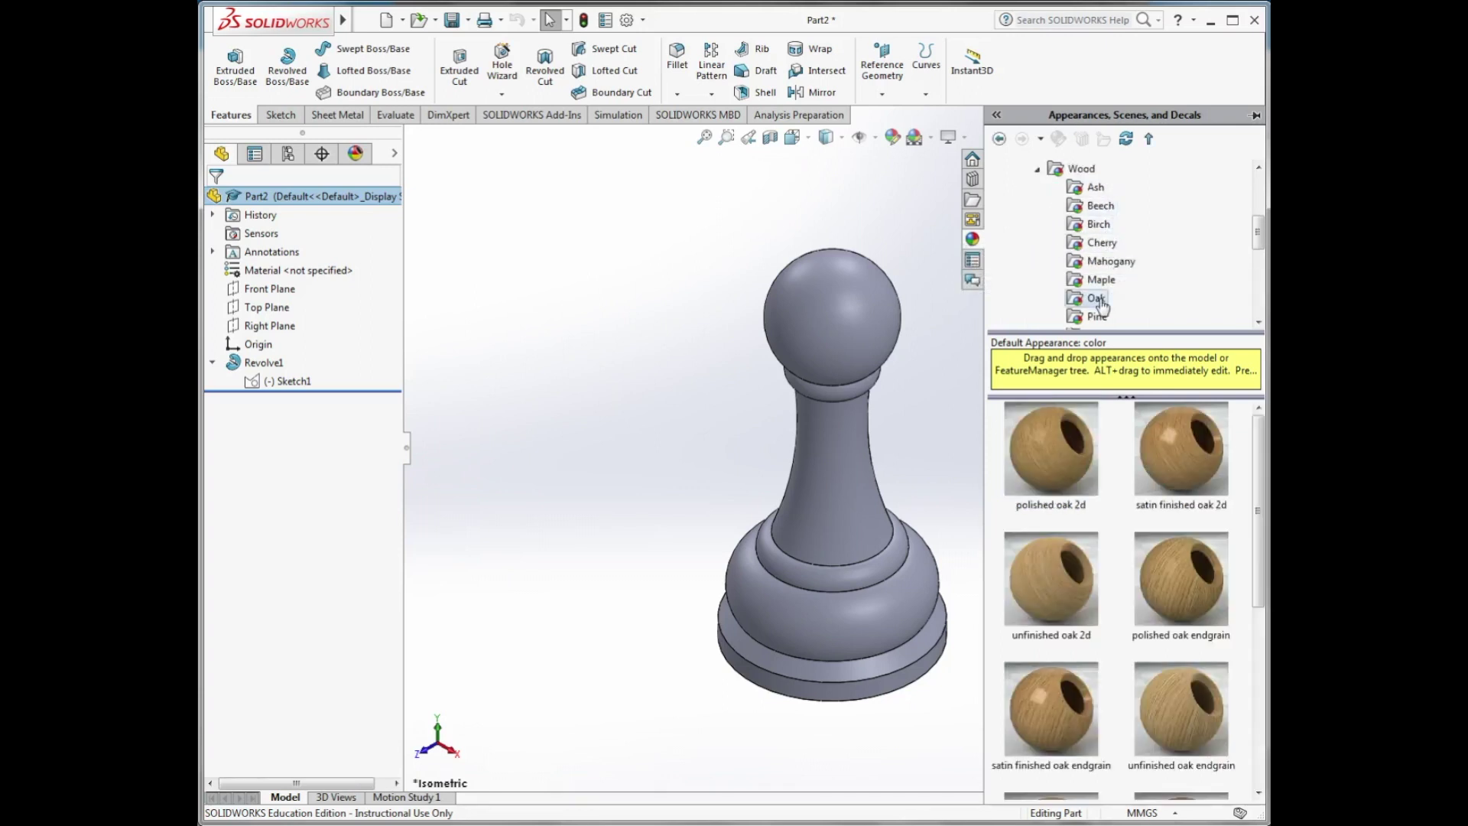
drag(1073, 464, 848, 463)
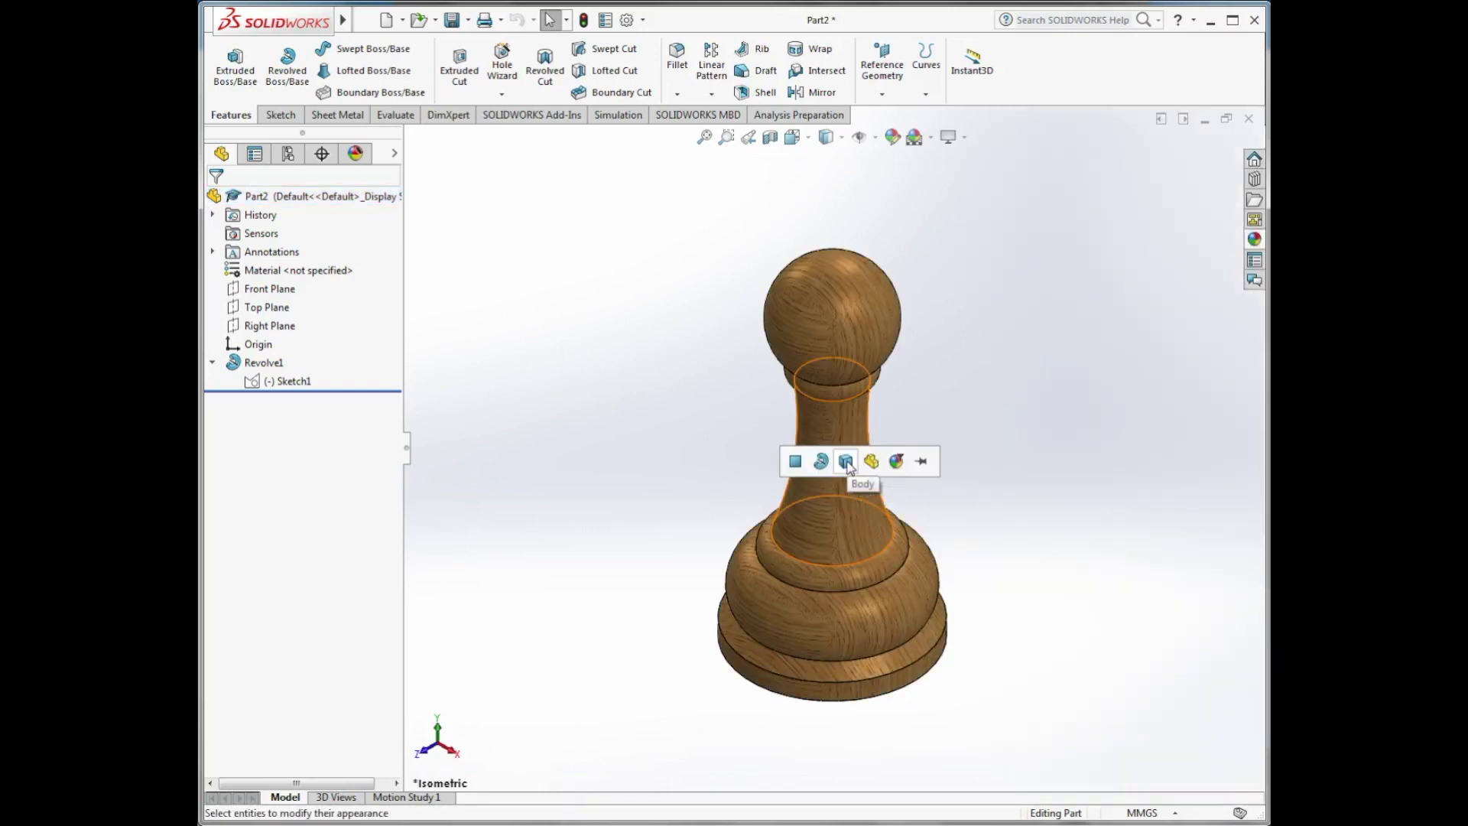
- Apply the oak appearance to the whole Body, then rotate the view to see the base
click(846, 460)
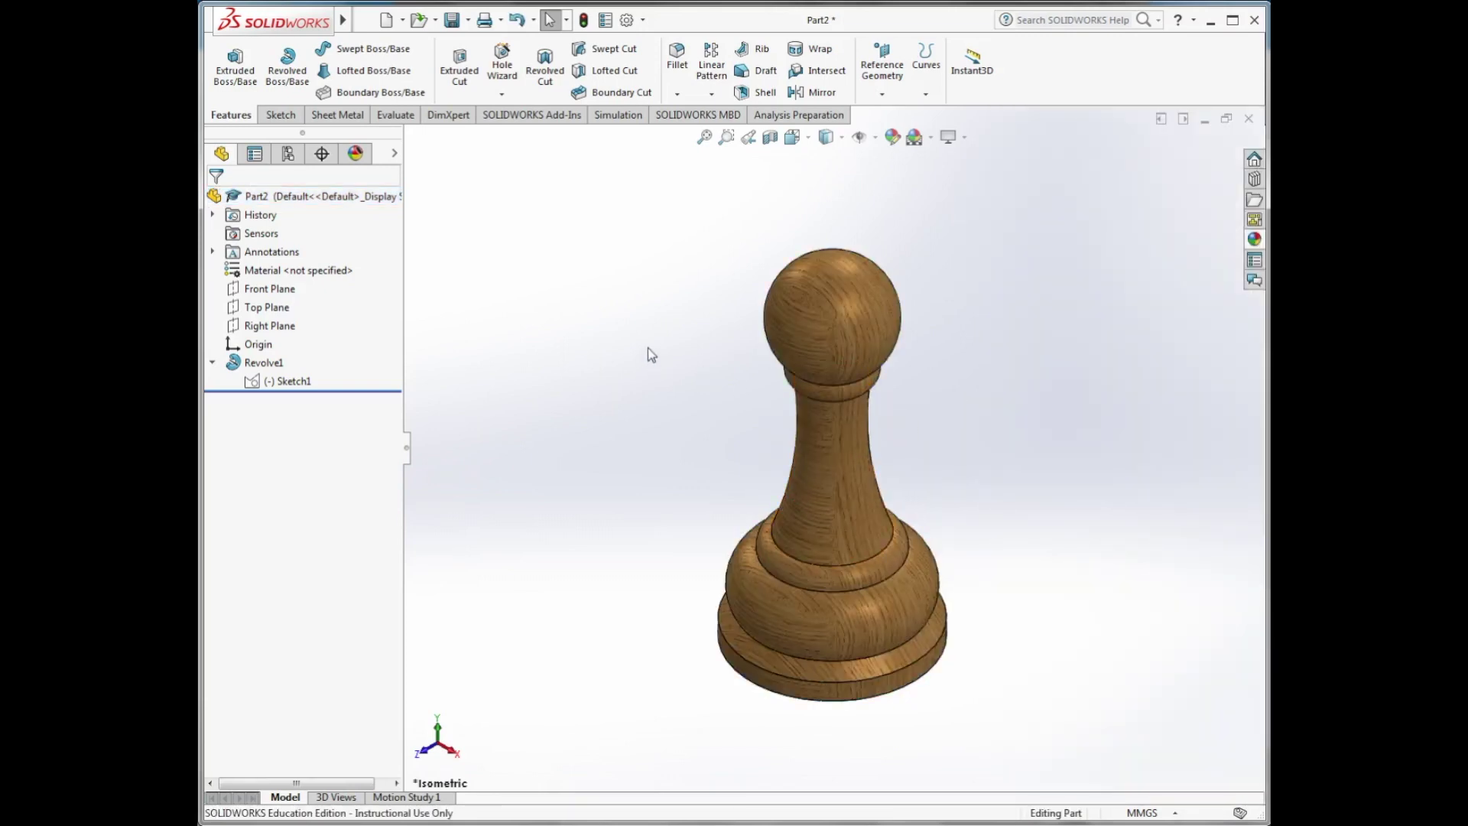
key(Left)
key(Left)
key(Left)
key(Left)
key(Left)
key(Left)
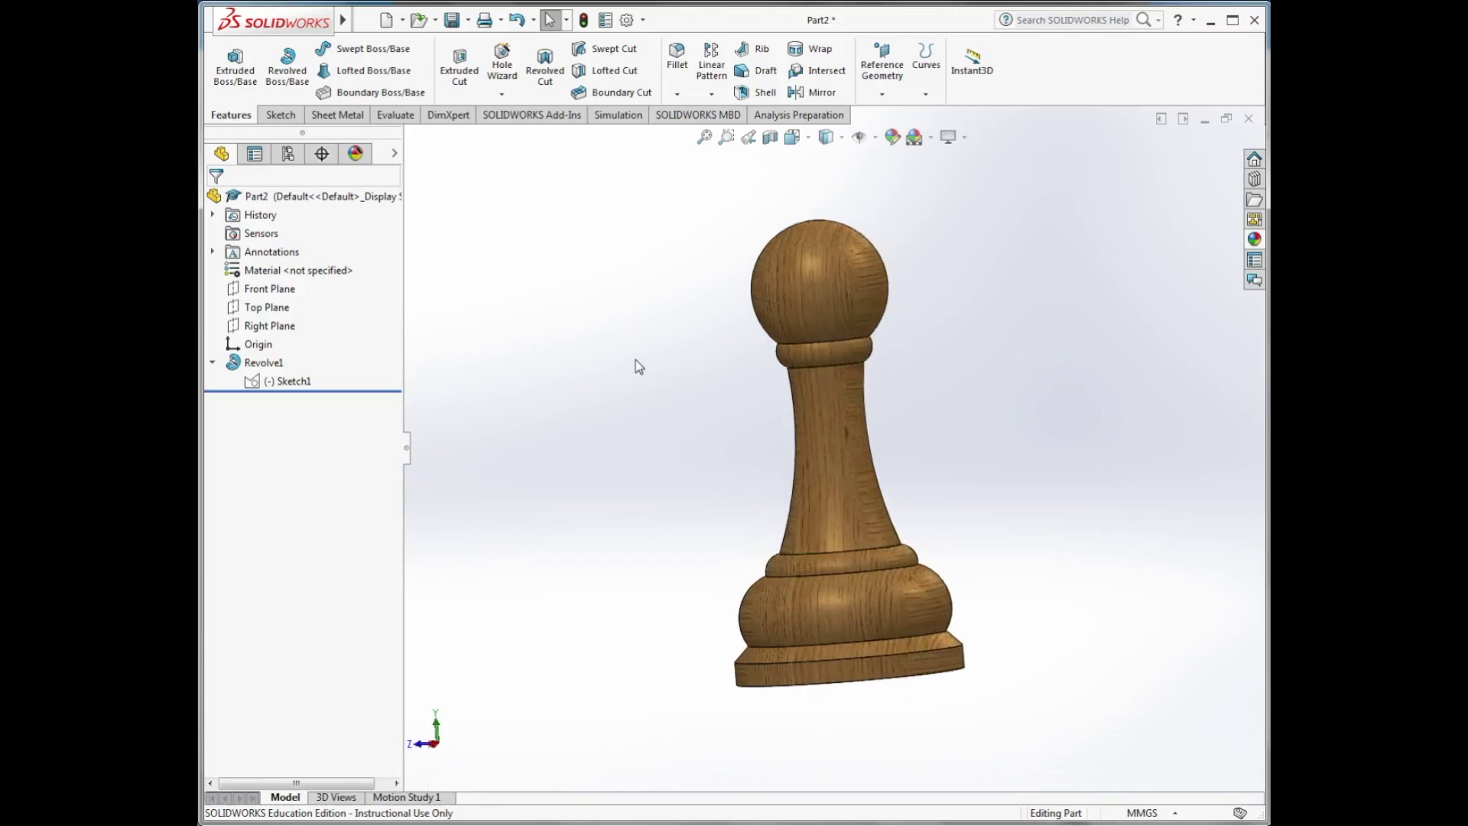
key(Left)
key(Left)
key(Up)
key(Up)
key(Up)
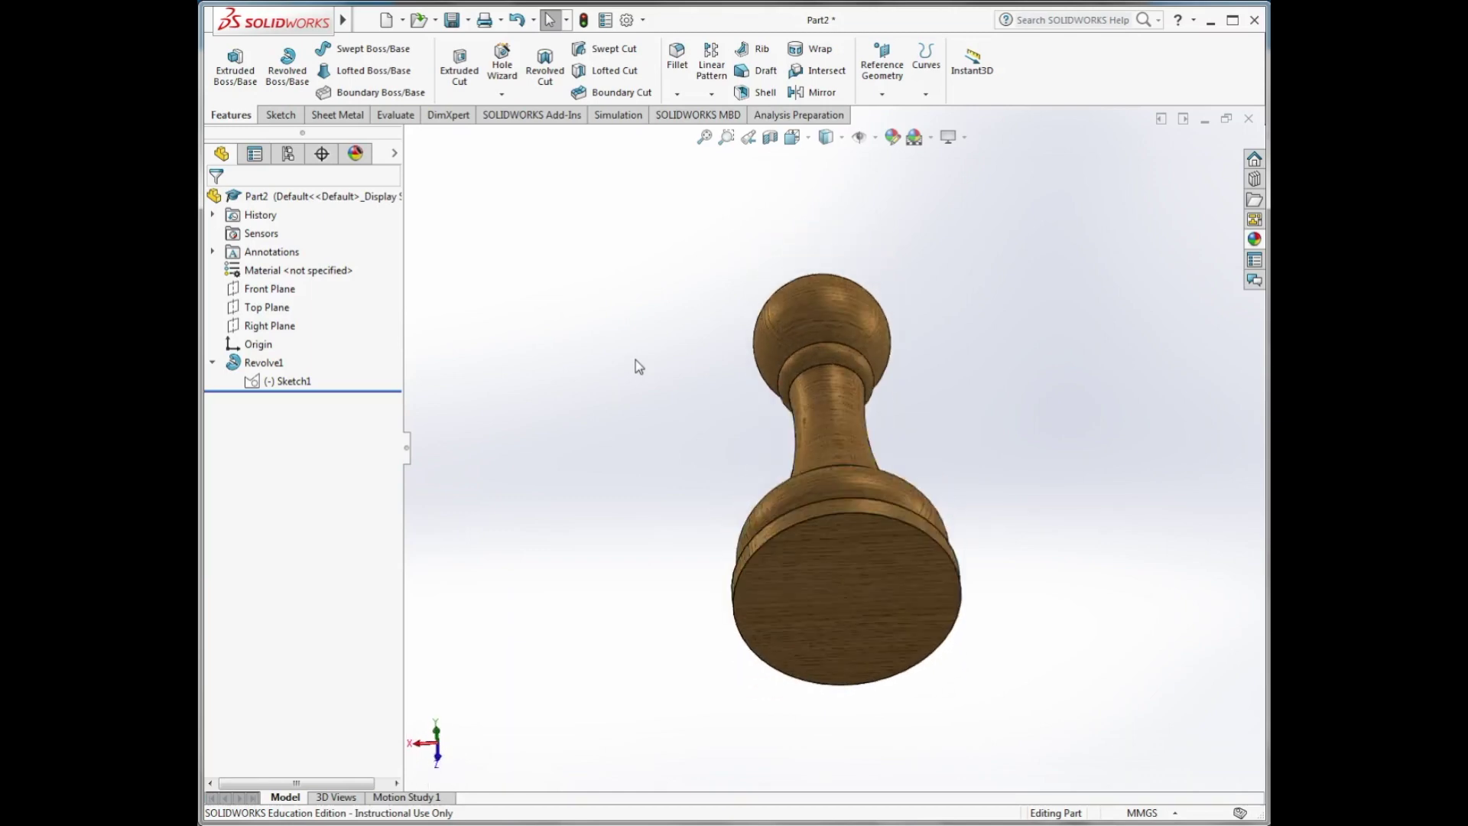